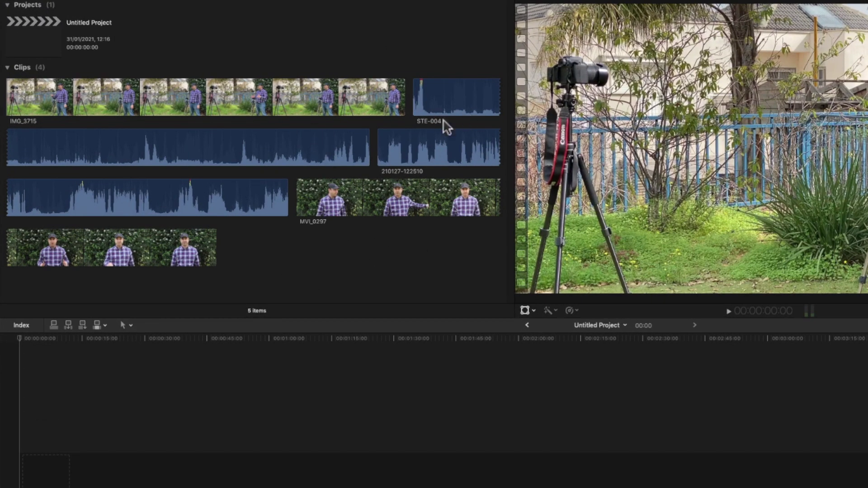
- Combine all four event clips into an audio-synced multicam clip named 'Multiple audio MC'
key("super+a")
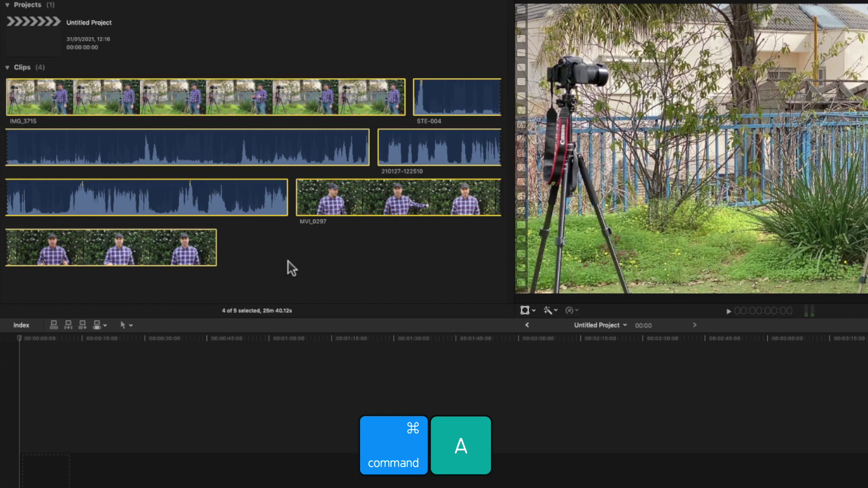
right_click(351, 209)
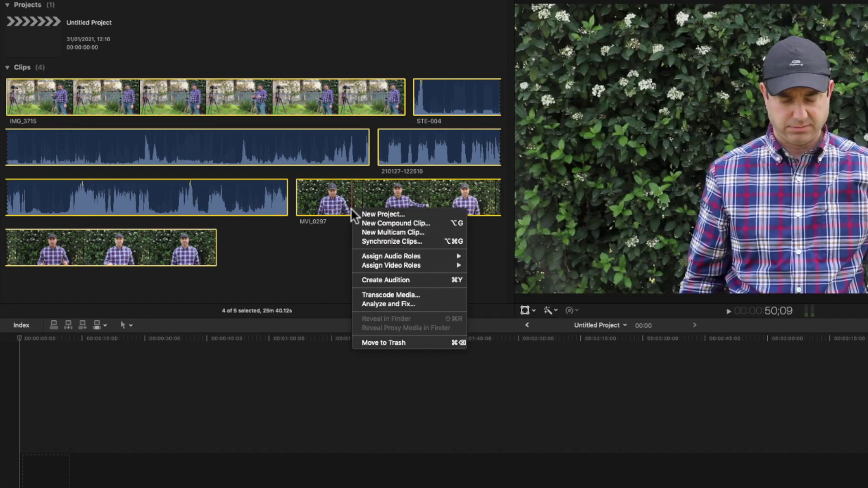
left_click(381, 229)
type("Multiple audio MC")
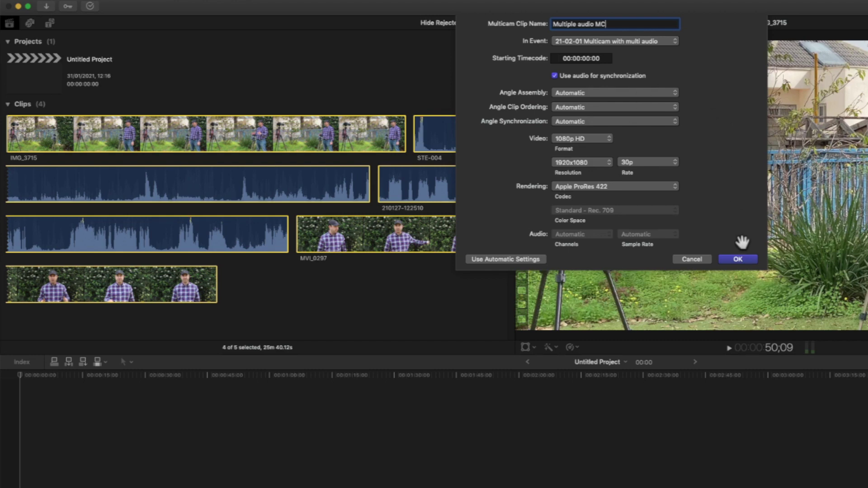
left_click(738, 260)
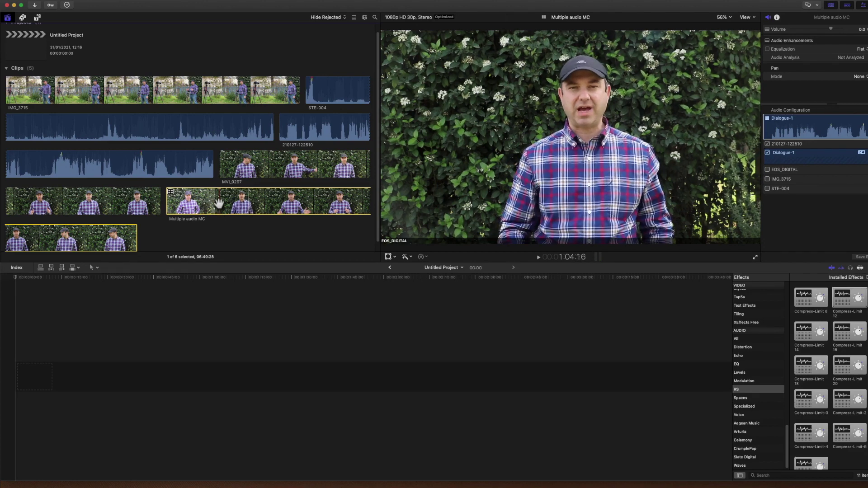
- Open the Multiple audio MC angle editor and move the top angle lower
double_click(218, 204)
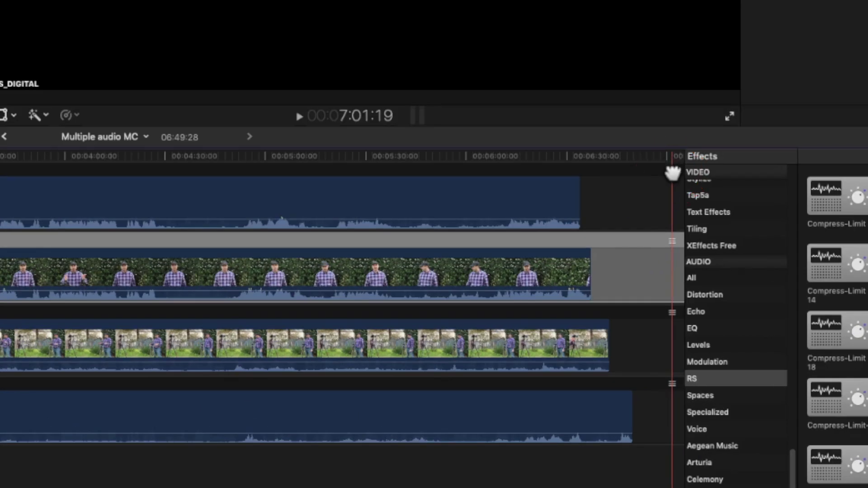
left_click_drag(726, 284, 724, 340)
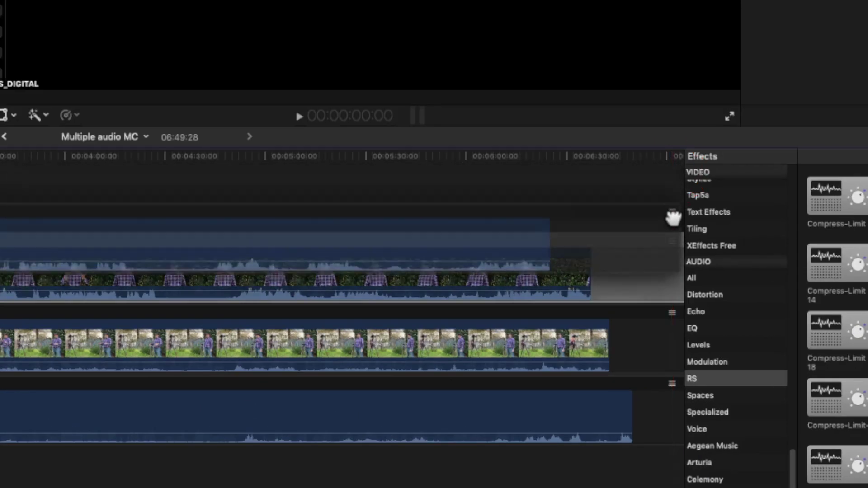
left_click_drag(674, 282, 676, 343)
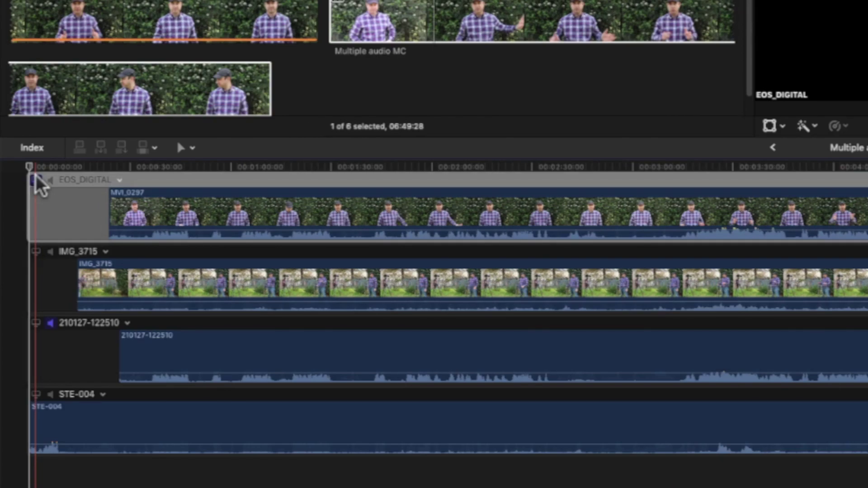
left_click(36, 252)
left_click(36, 324)
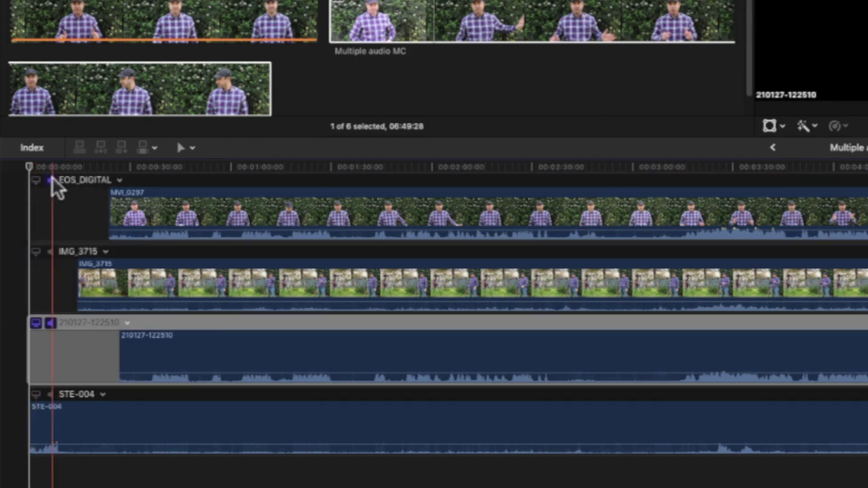
left_click(51, 252)
left_click(50, 394)
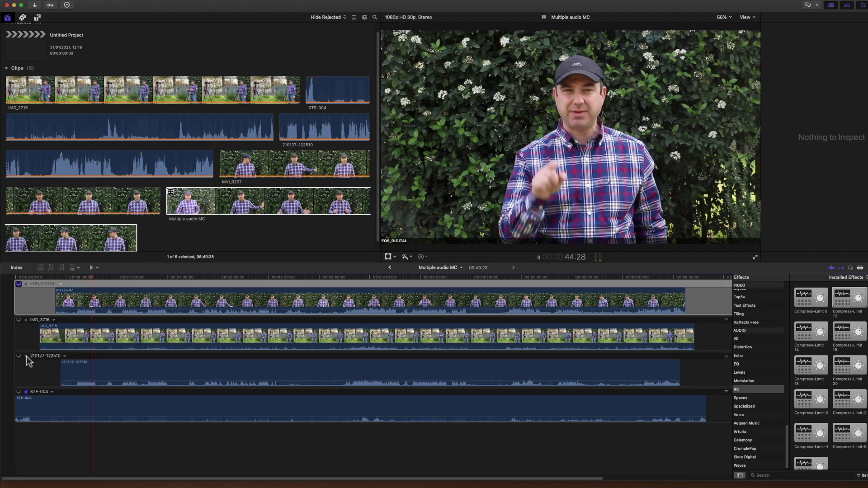
key("space")
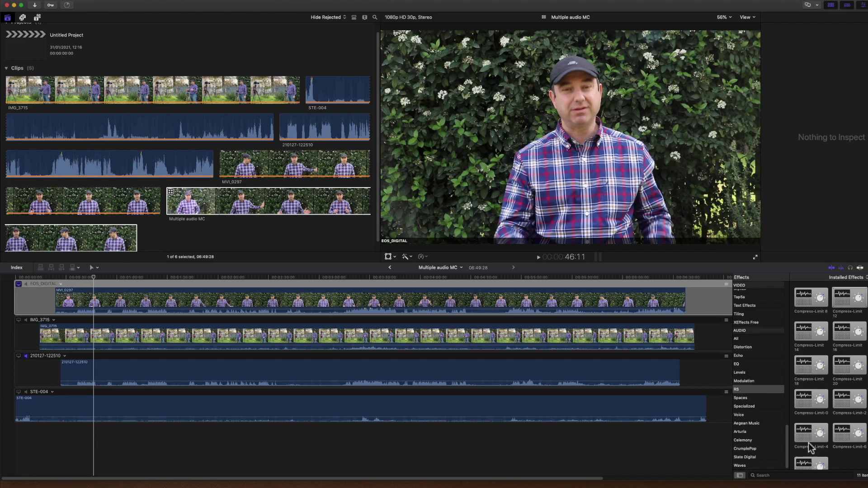
left_click_drag(812, 433, 437, 384)
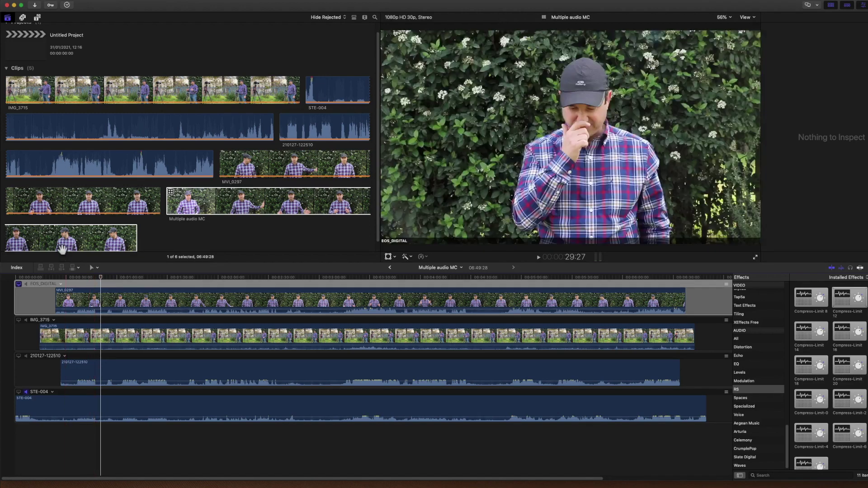
- In the sound effects browser, add a new empty angle after STE-004
left_click(23, 17)
type("crow")
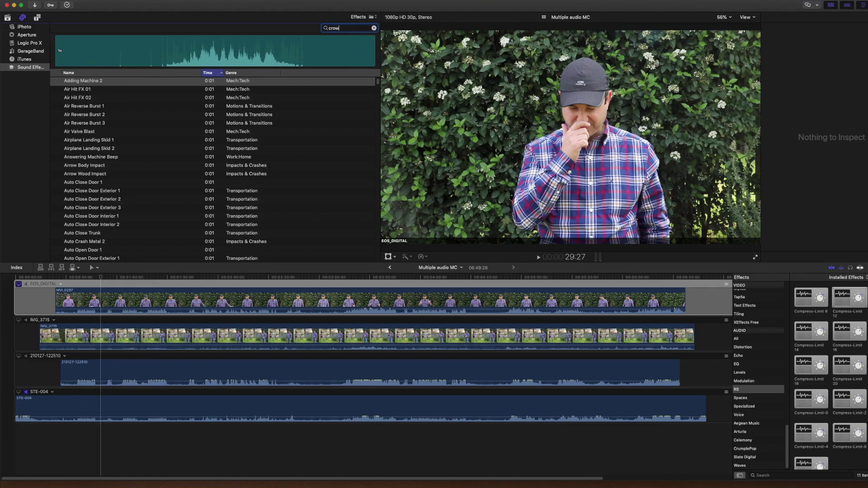
type("d appla")
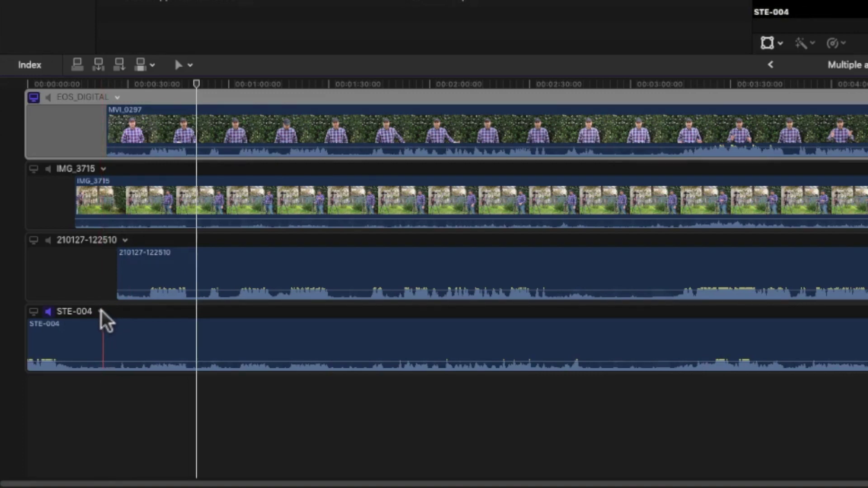
right_click(99, 313)
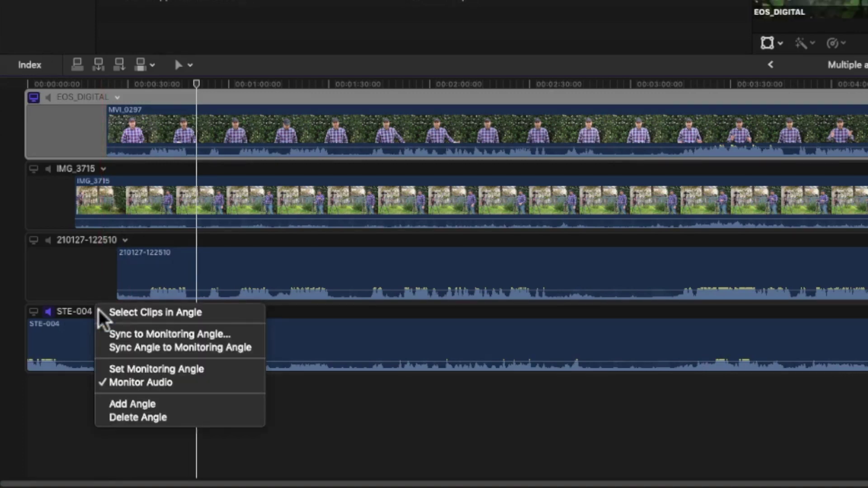
left_click(119, 405)
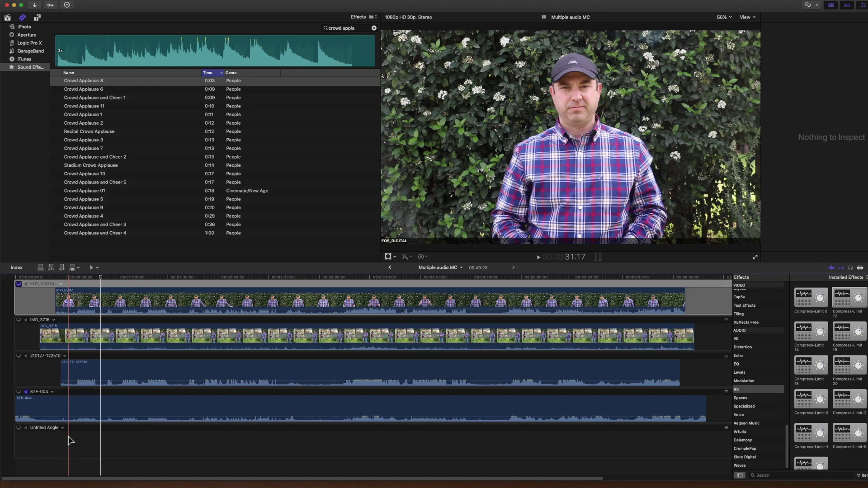
- Place Crowd Applause and Cheer 3 into the new angle and review playback
left_click(88, 225)
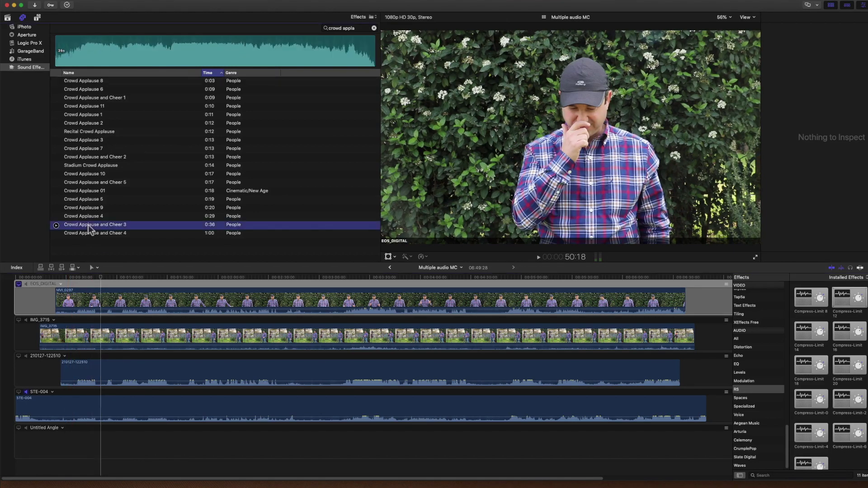
mouse_move(88, 225)
left_mouse_down()
mouse_move(441, 419)
mouse_move(457, 445)
mouse_move(446, 445)
left_mouse_up()
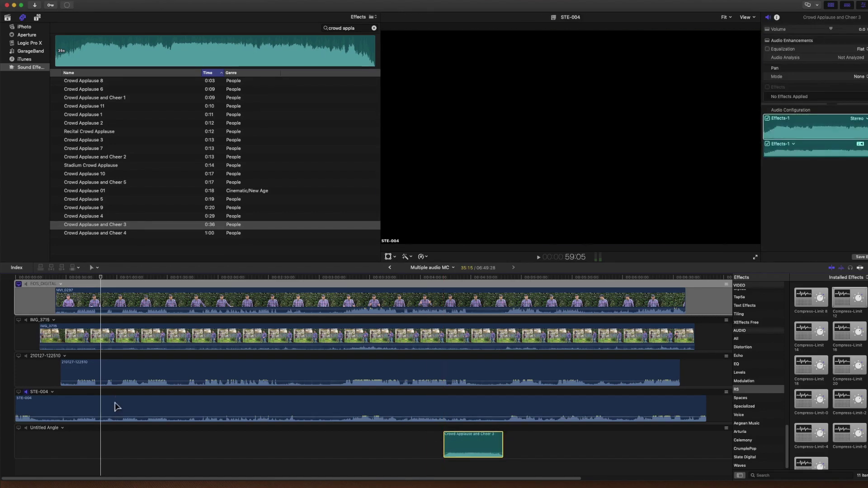
key("space")
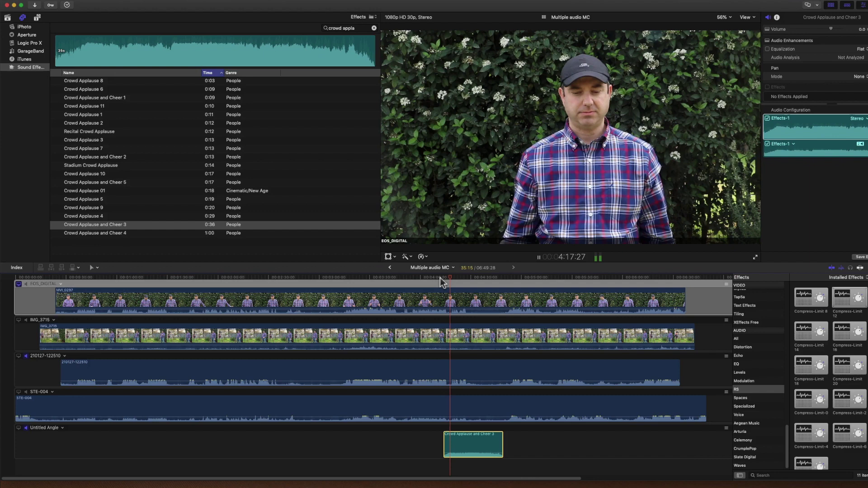
key("space")
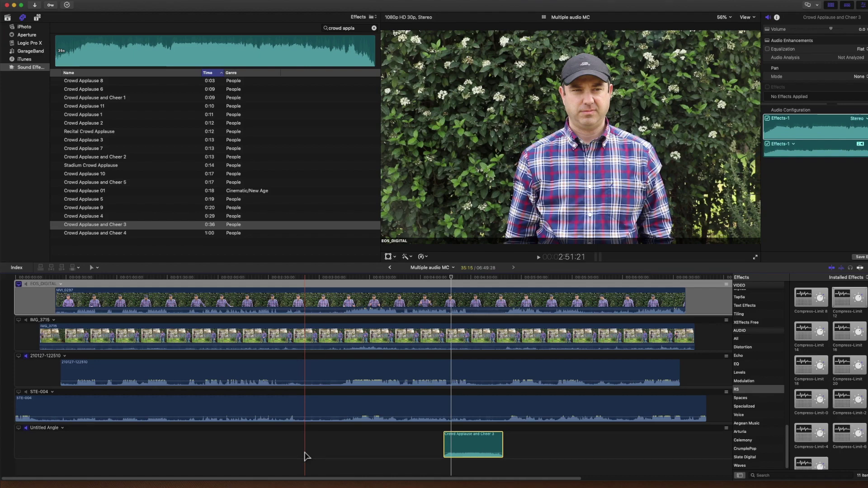
left_click(152, 2)
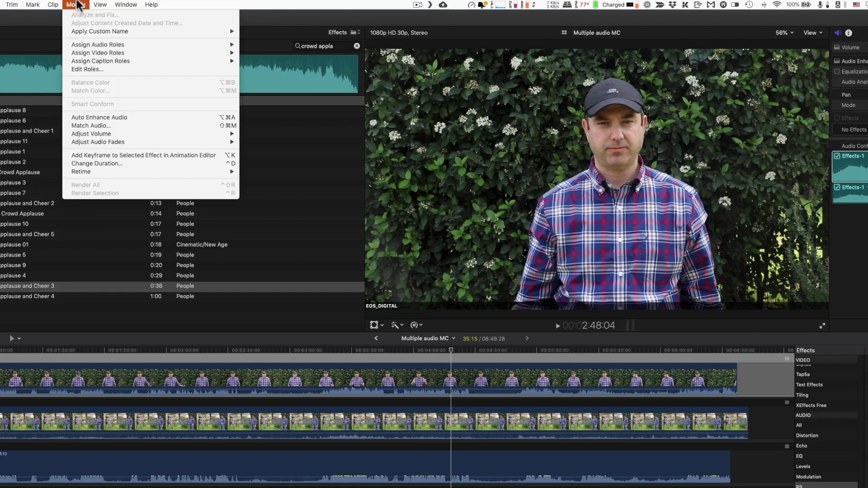
- Create a new Audience audio role in the library's role settings
left_click(86, 71)
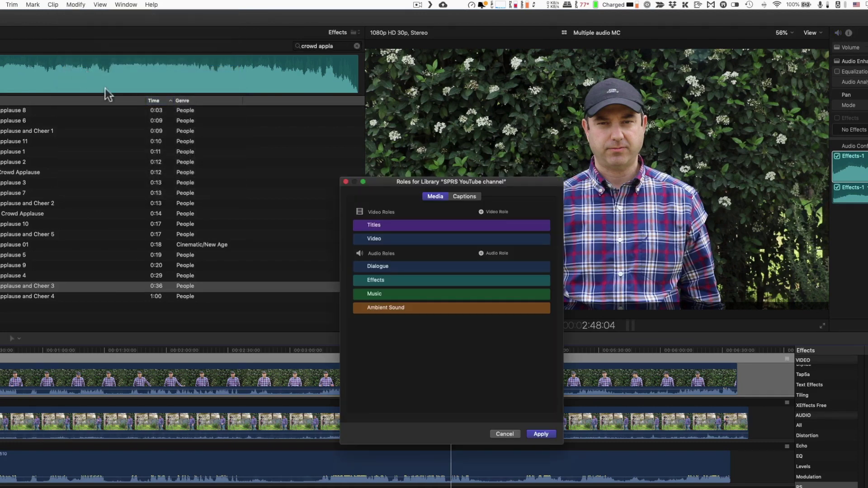
left_click(482, 253)
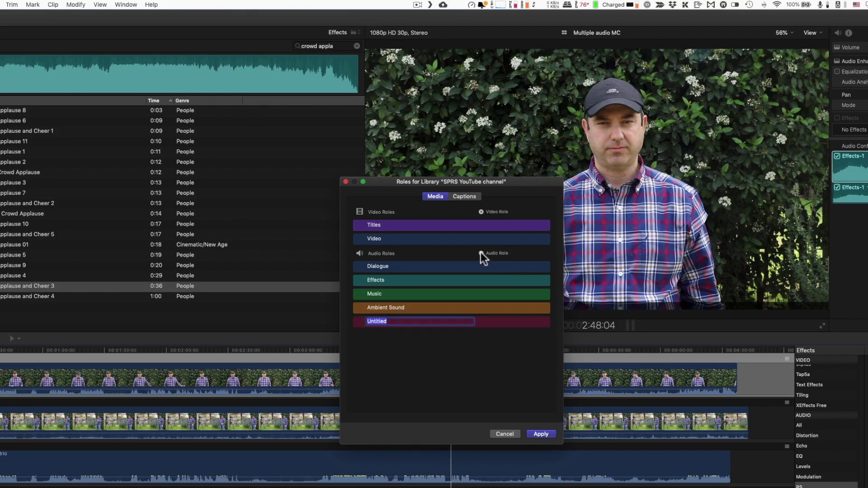
type("Audience")
key("Return")
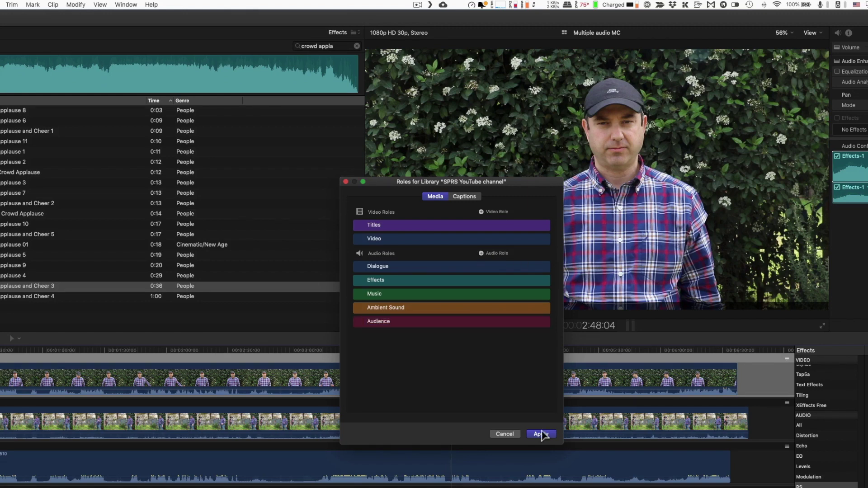
left_click(540, 435)
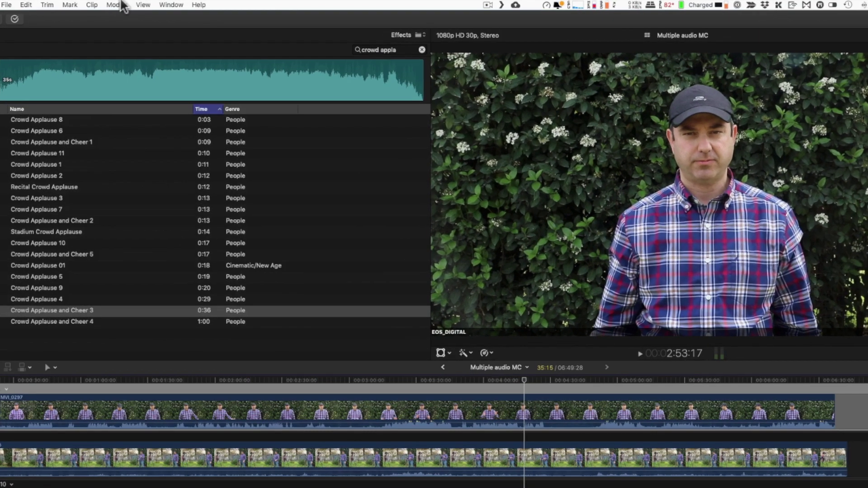
- Assign the applause clip the Audience role and STE-004 the Ambient Sound role
left_click(123, 6)
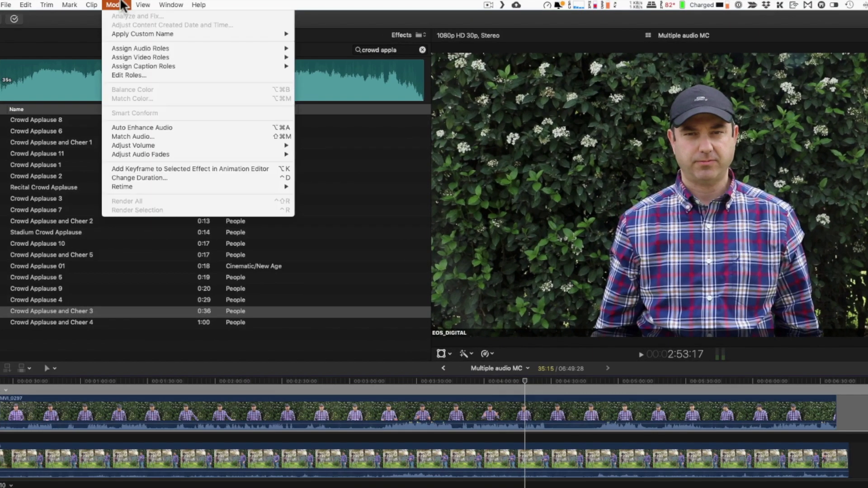
mouse_move(141, 48)
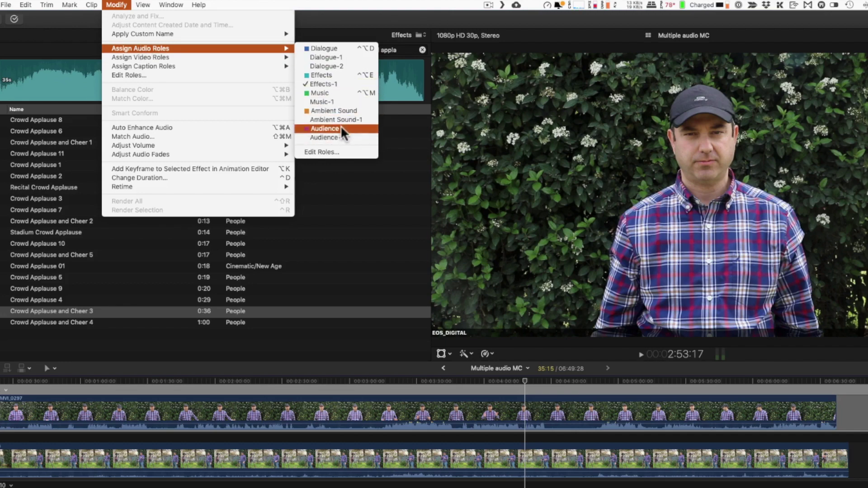
left_click(339, 137)
left_click(252, 379)
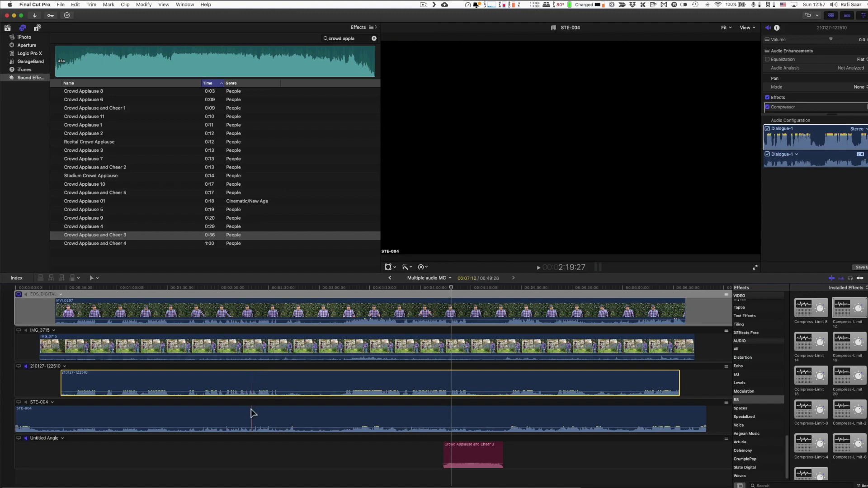
left_click(228, 414)
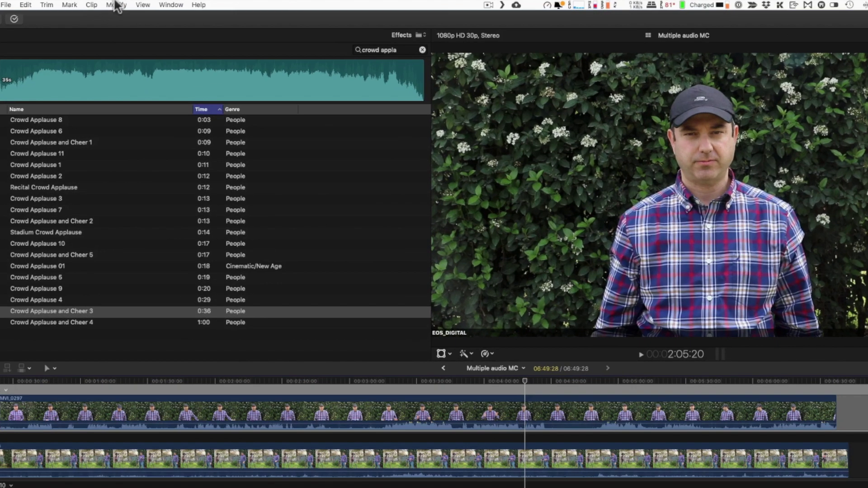
left_click(144, 4)
mouse_move(140, 48)
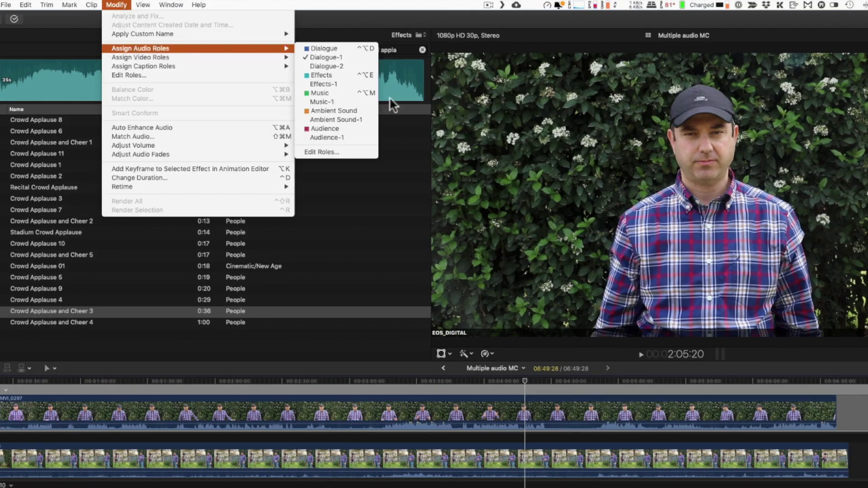
left_click(338, 110)
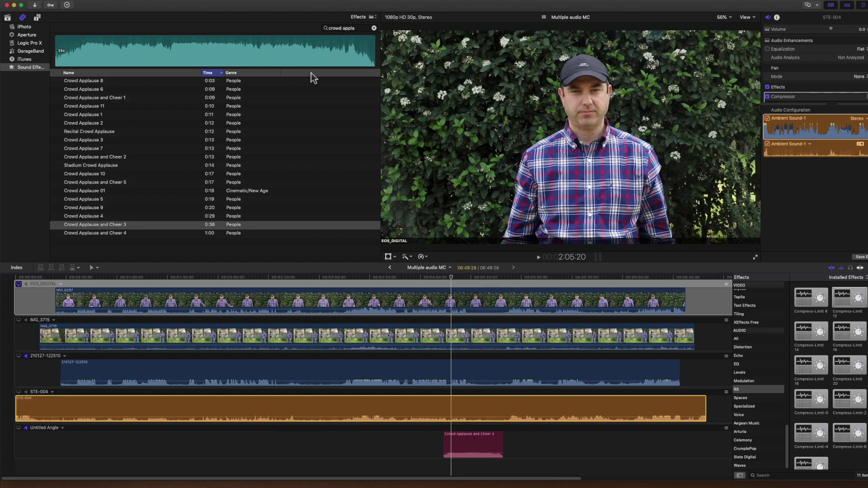
- Create a new project and append the Multiple audio MC clip to it
left_click_drag(202, 72, 134, 72)
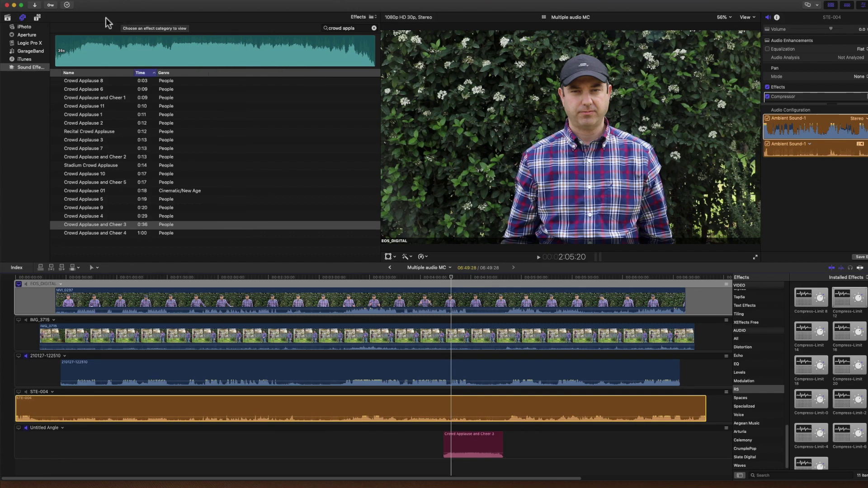
left_click(8, 19)
type("FCPX - How to use")
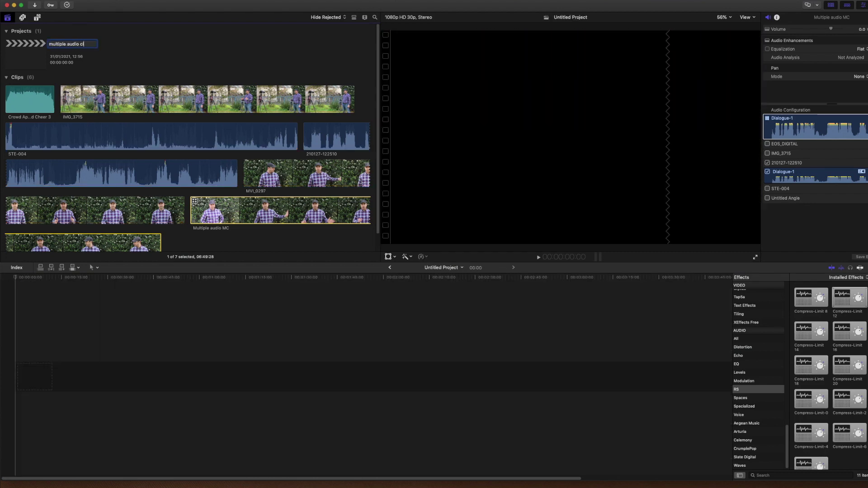
type(" multiple...icam clip")
key("Return")
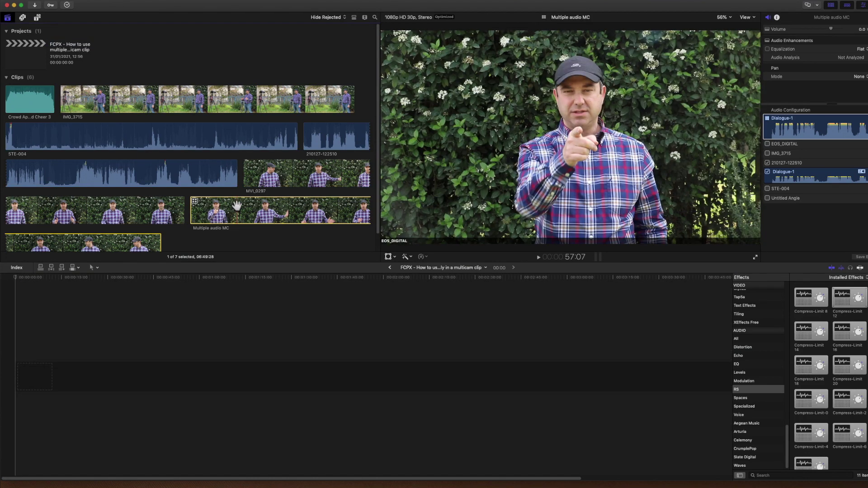
key("e")
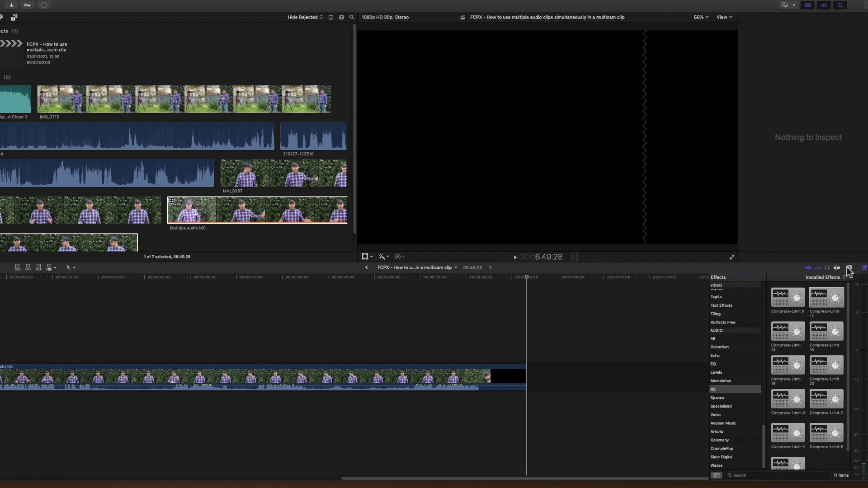
- Increase the timeline clip height in Clip Appearance
left_click(839, 267)
left_click_drag(799, 313, 816, 313)
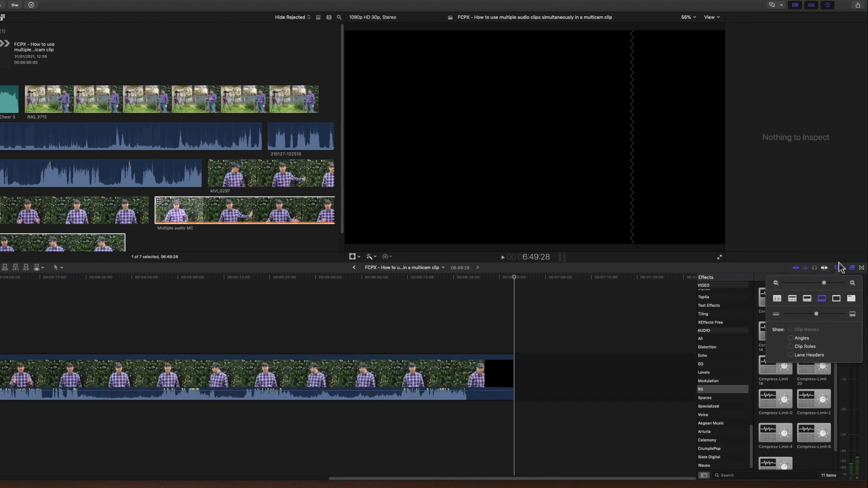
left_click(840, 269)
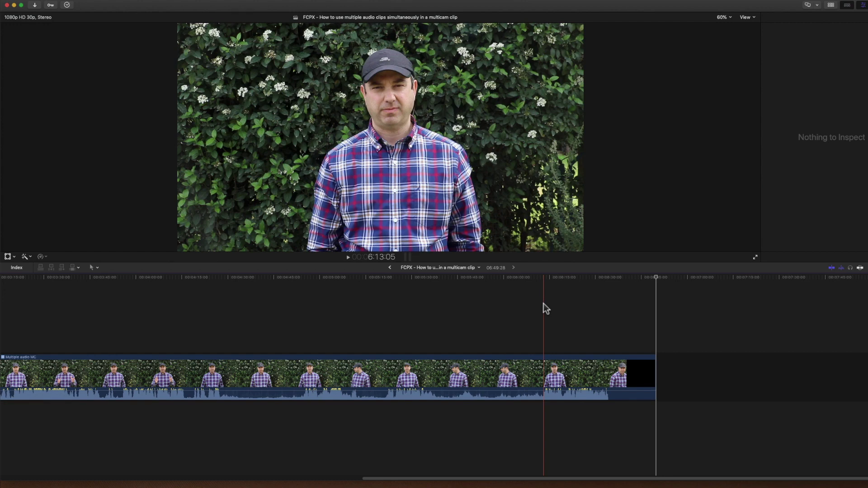
- In the Angle Viewer, rename the second-bank Untitled Angle to 'Crowd clap'
key("shift+super+7")
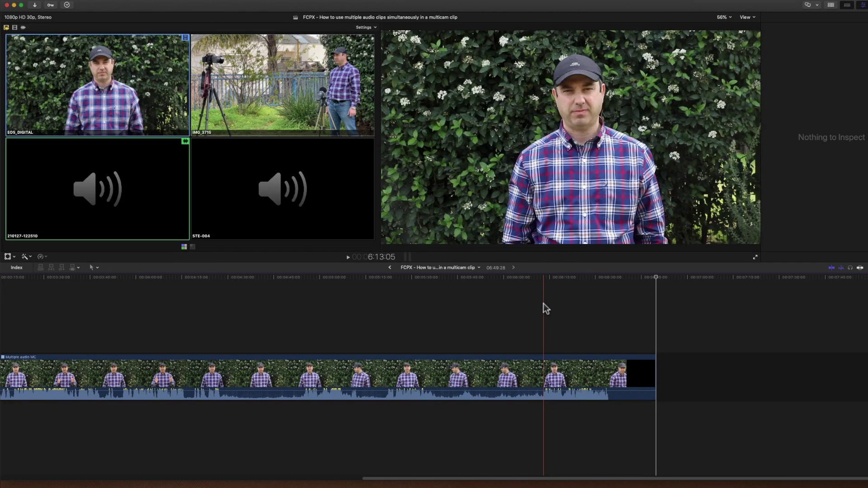
left_click(192, 248)
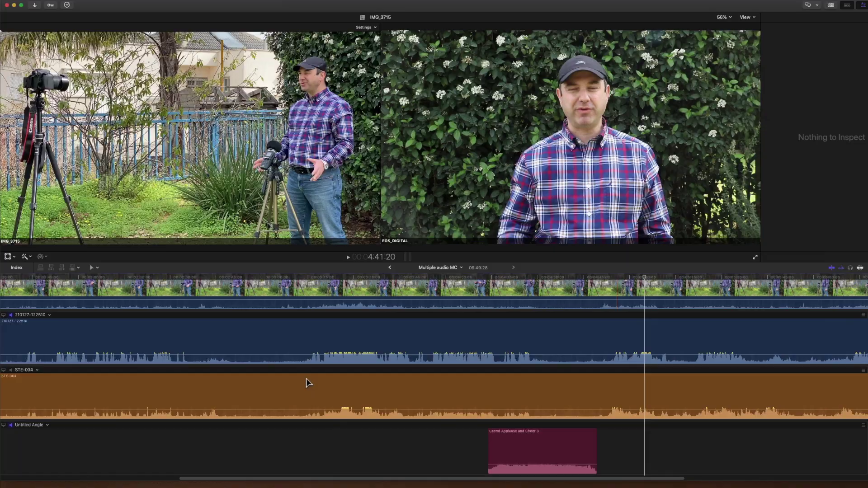
left_click(15, 425)
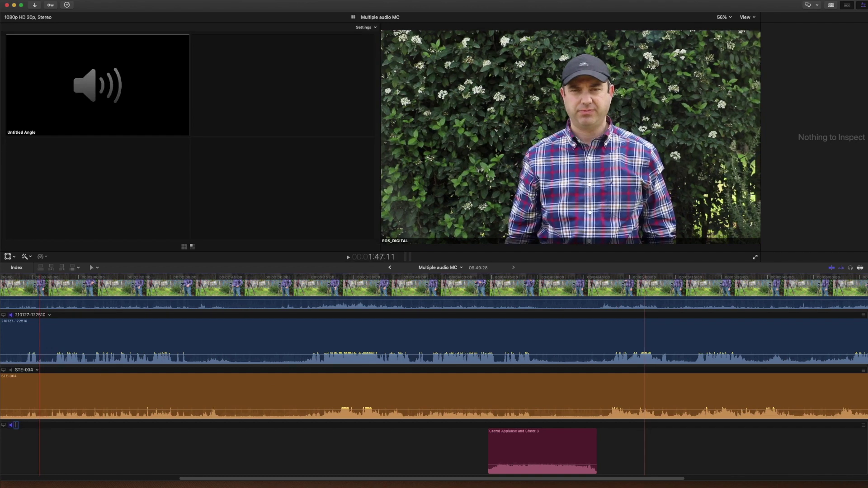
type("Crowd clap")
key("Return")
left_click(389, 268)
left_click(183, 247)
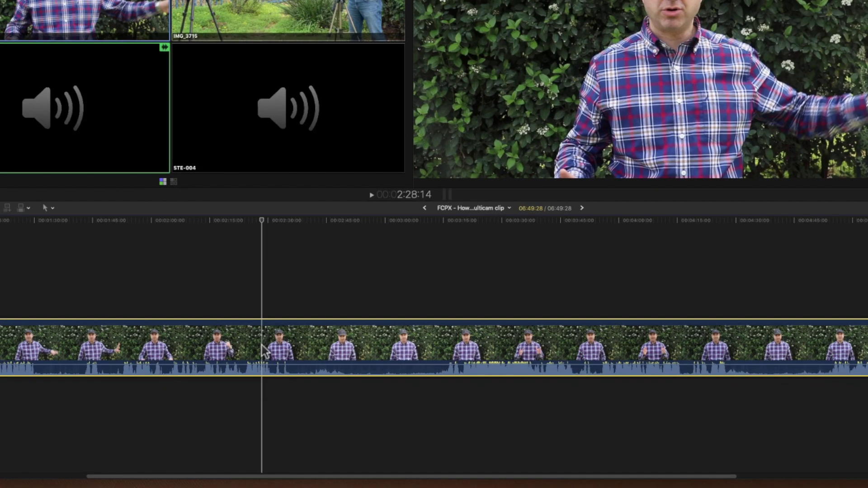
- Expand the multicam clip's audio components and show audio lanes in the timeline
right_click(265, 381)
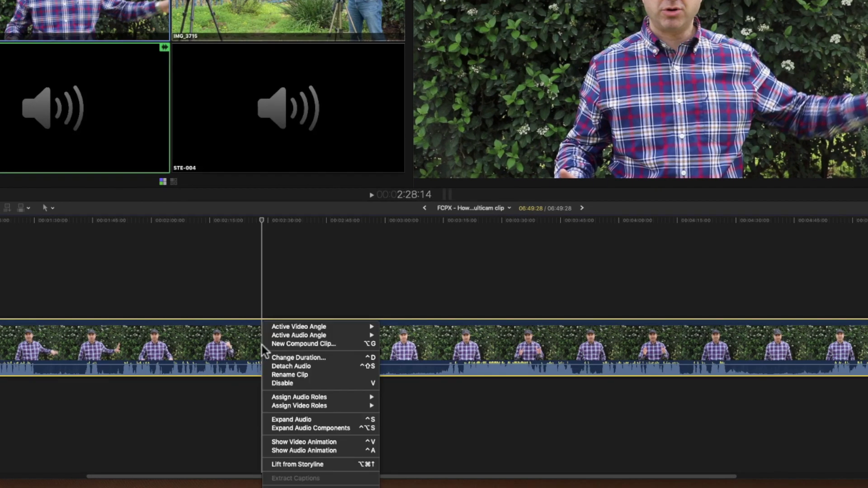
left_click(292, 430)
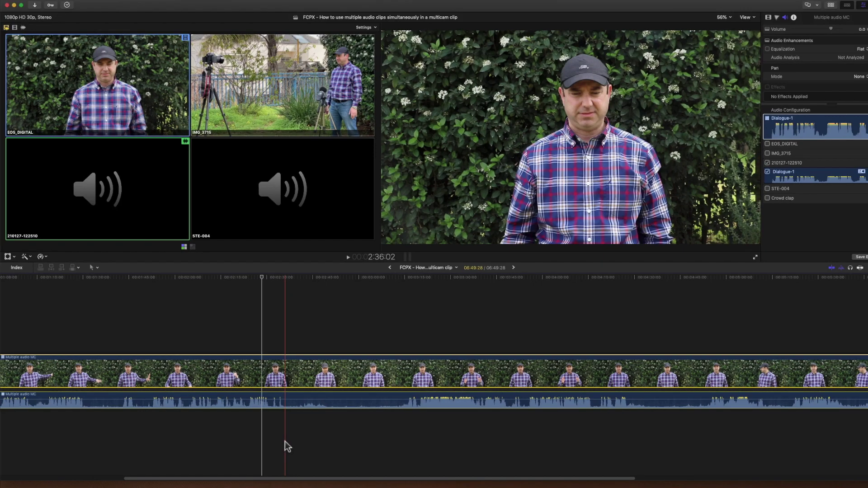
left_click(285, 442)
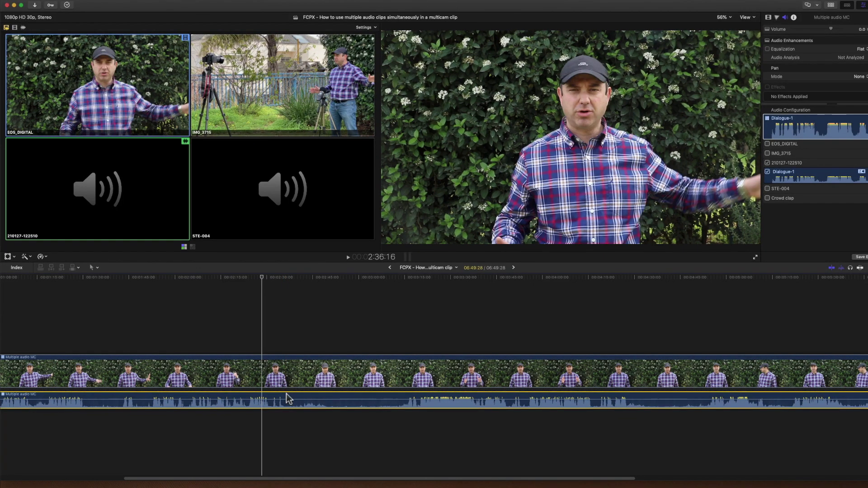
left_click(286, 399)
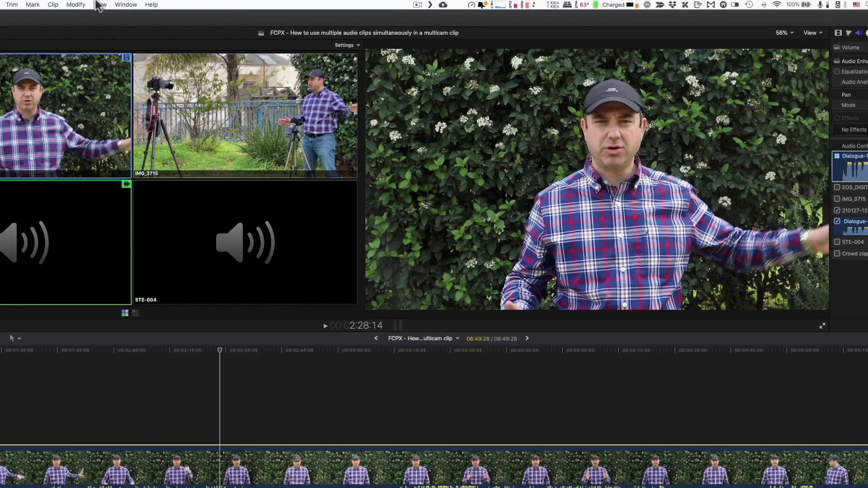
left_click(104, 5)
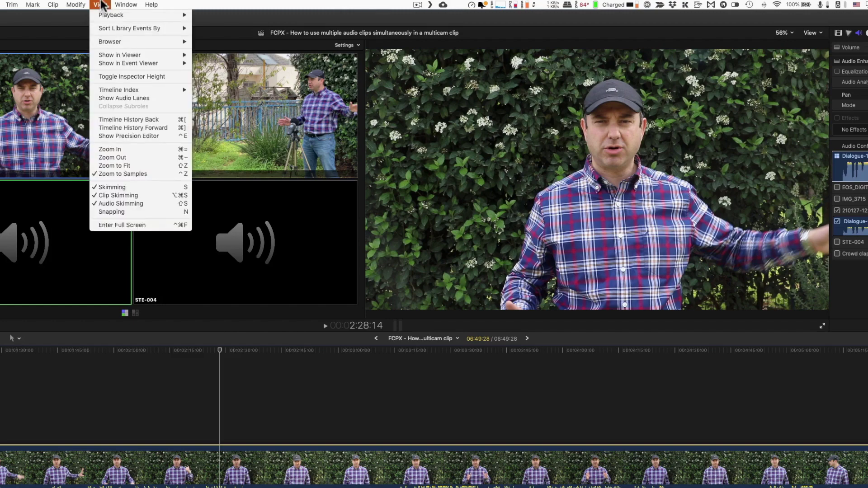
left_click(120, 97)
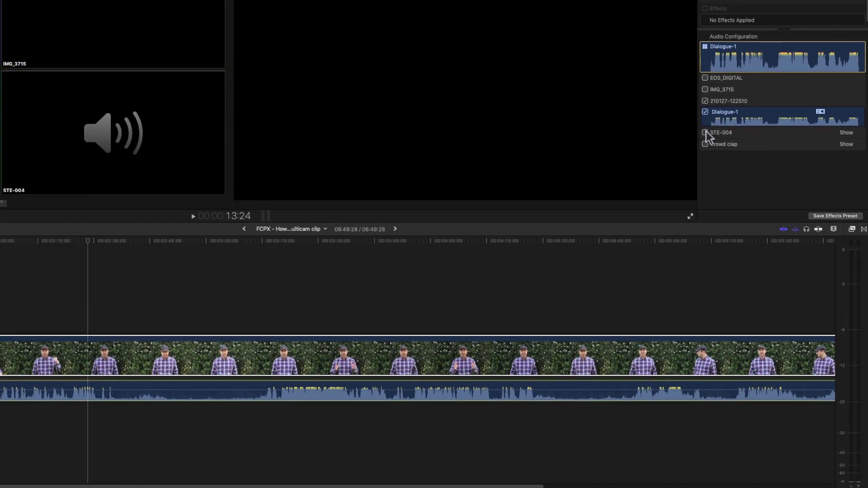
- Enable the STE-004 and Crowd clap audio in Audio Configuration
left_click(705, 133)
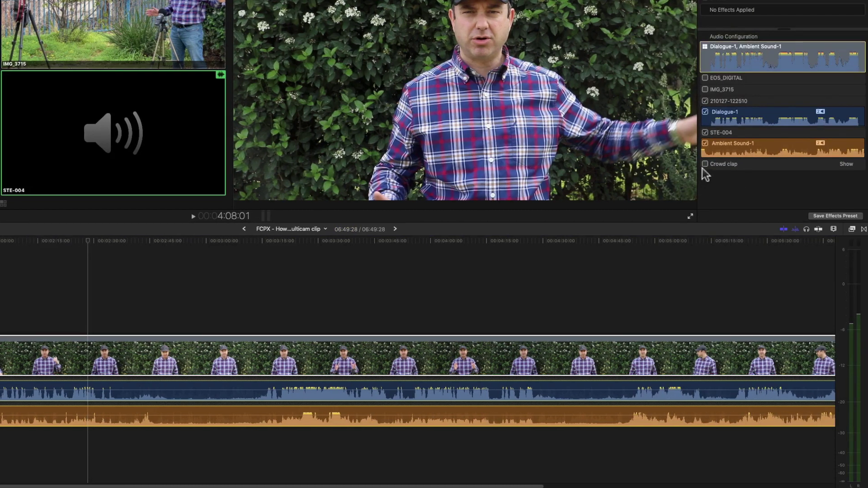
left_click(706, 164)
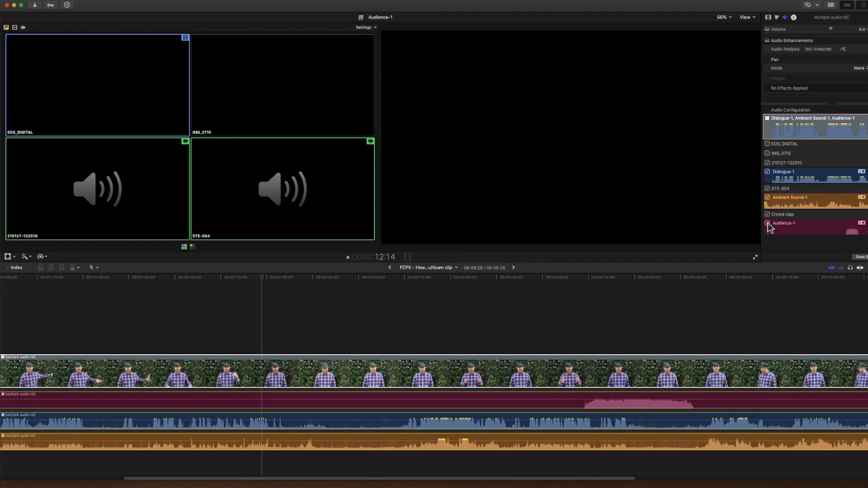
- Disable Audience-1, re-enable STE-004, and add Crowd and IMG_3715 audio in the Angle Viewer
left_click(768, 224)
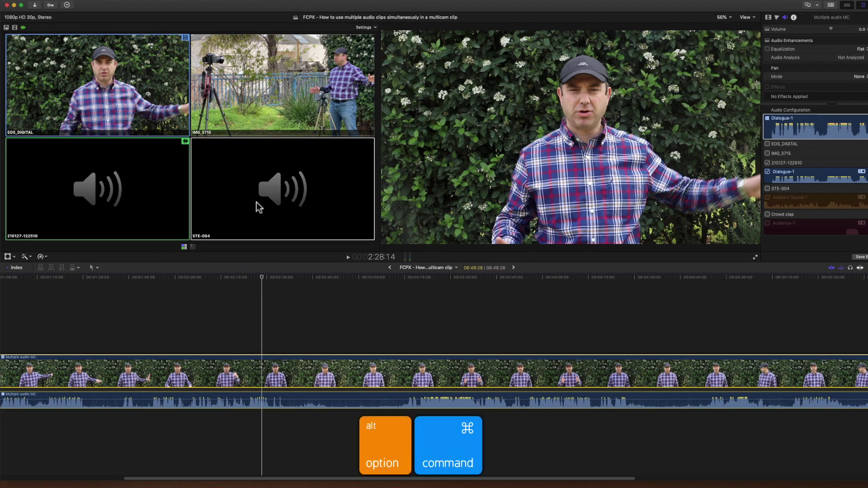
left_click(257, 202, "alt+super")
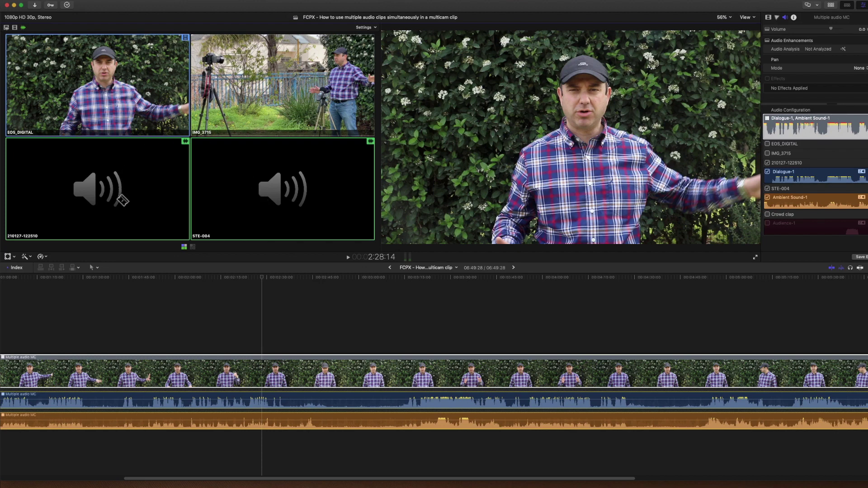
left_click(192, 247)
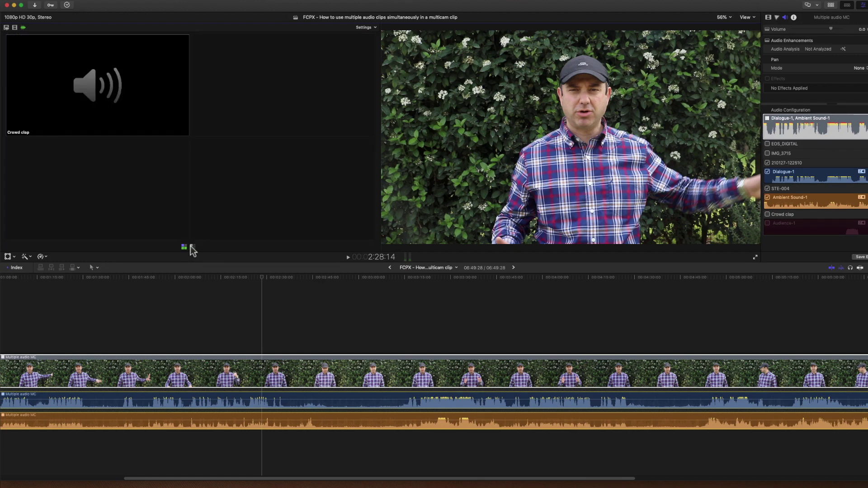
key("alt+super")
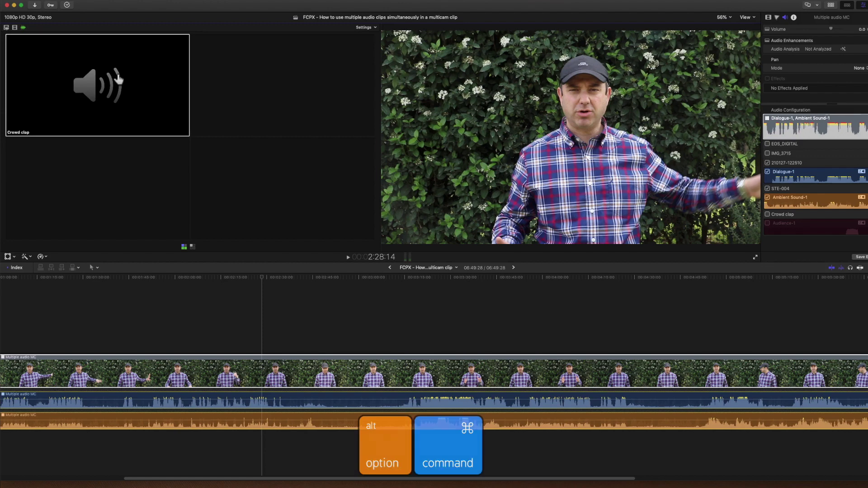
left_click(119, 80, "alt+super")
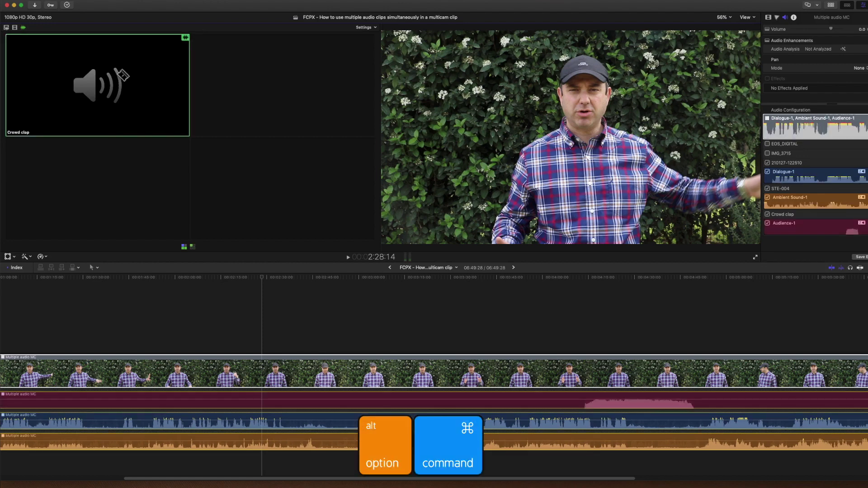
left_click(184, 247)
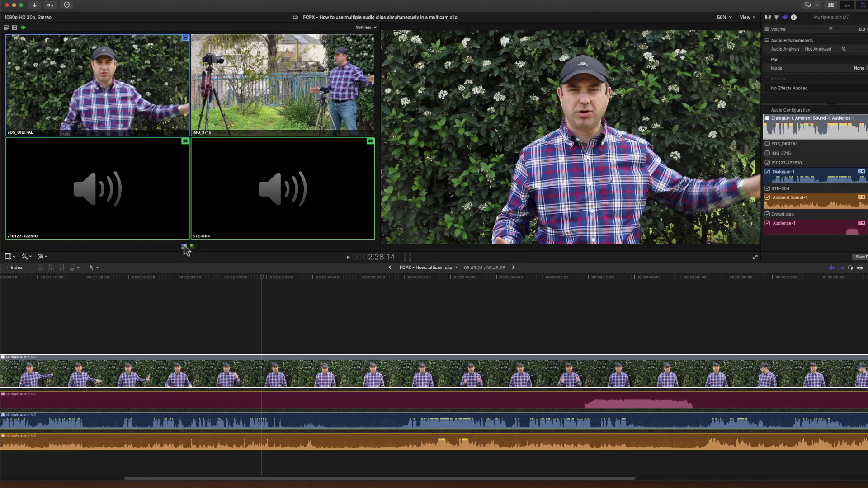
left_click(272, 91, "alt+super")
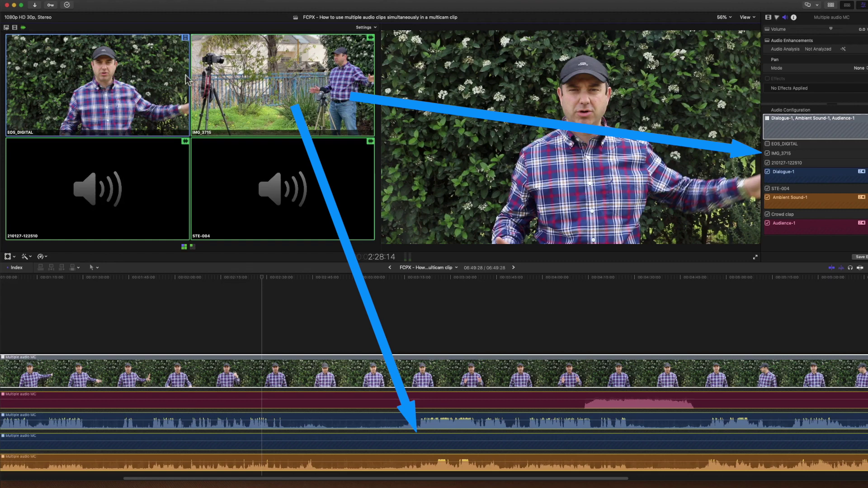
- Cut a brief section to EOS_DIGITAL, fit the timeline, and play back the mix
left_click(125, 76, "alt+super")
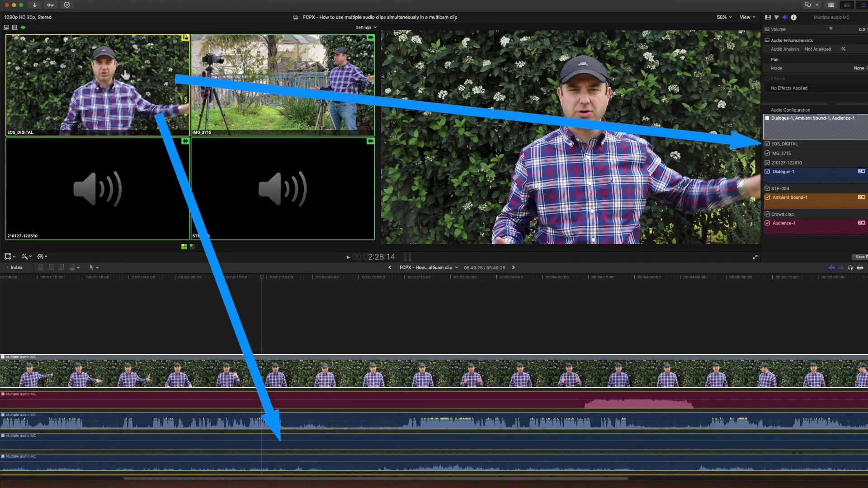
left_click(258, 332)
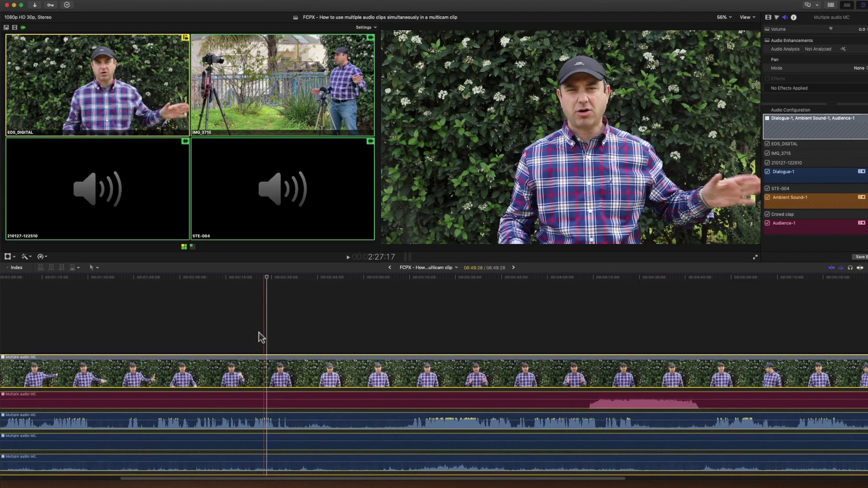
left_click(139, 87, "alt+super")
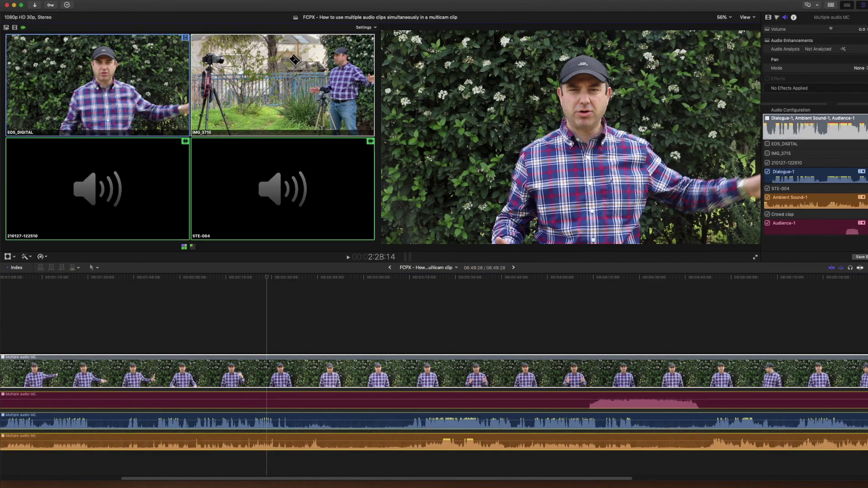
key("shift+z")
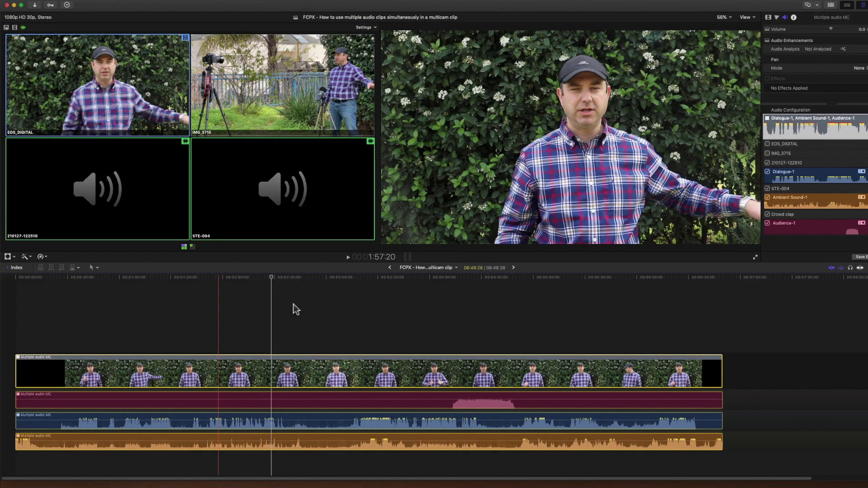
key("space")
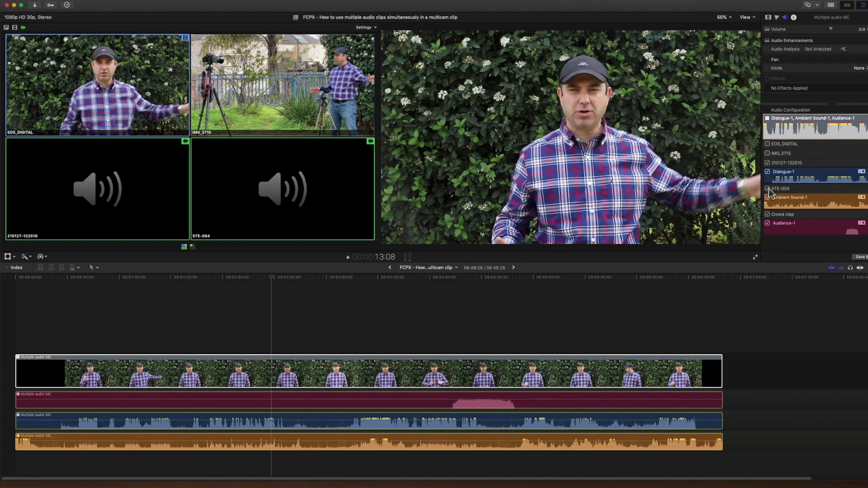
left_click(210, 262)
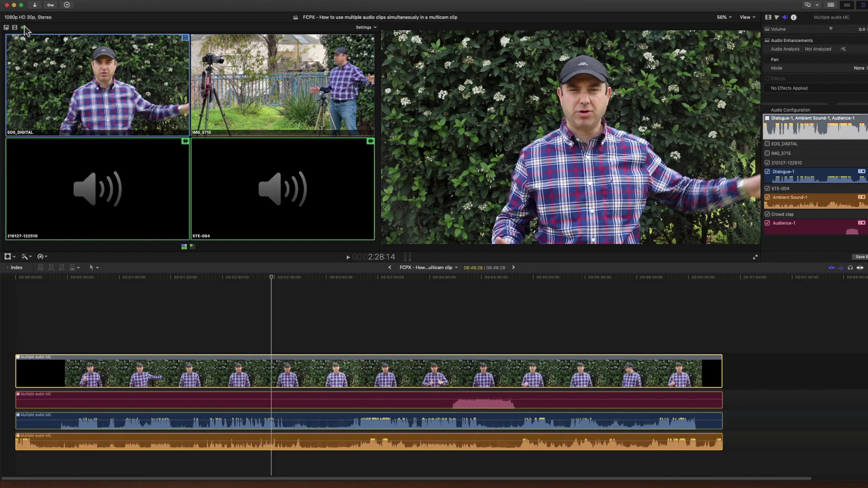
left_click(77, 342)
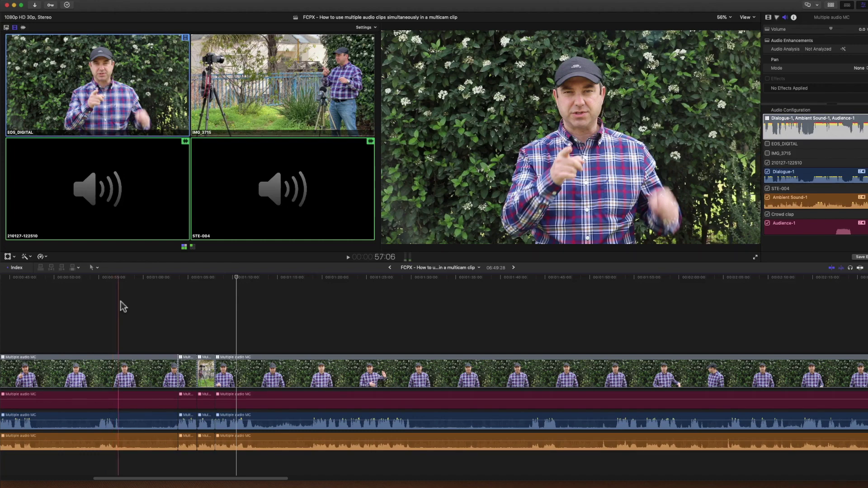
- Lower and disable the earlier dialogue clip, and extend the next dialogue clip earlier
left_click(183, 289)
key("space")
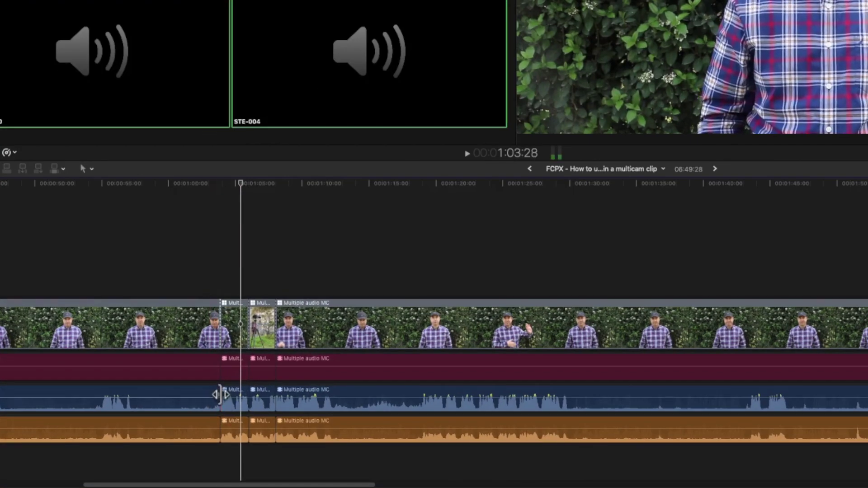
left_click_drag(221, 392, 182, 390)
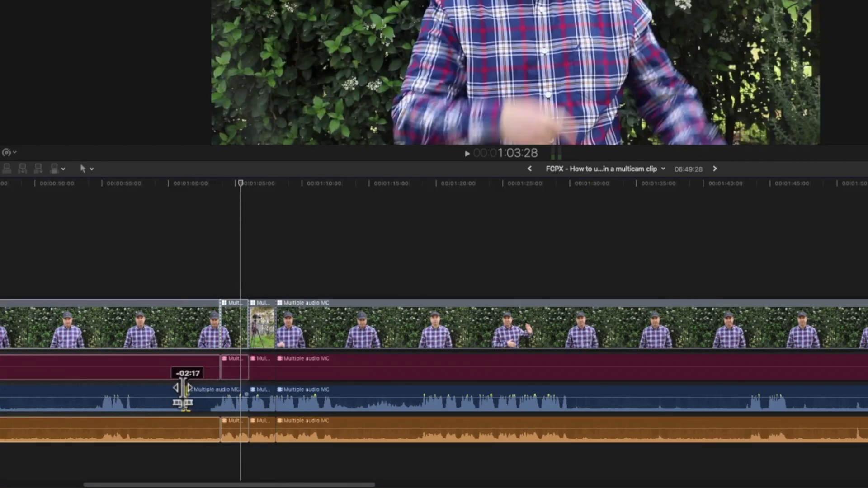
left_click_drag(182, 391, 171, 407)
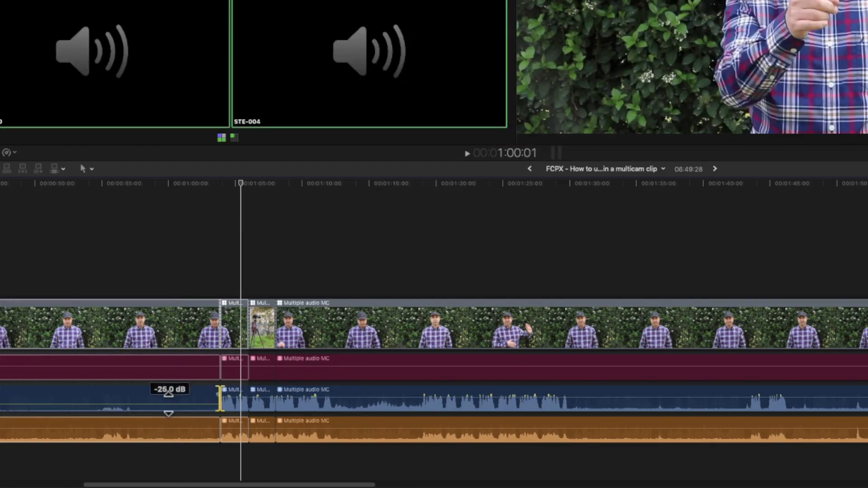
left_click_drag(258, 431, 259, 435)
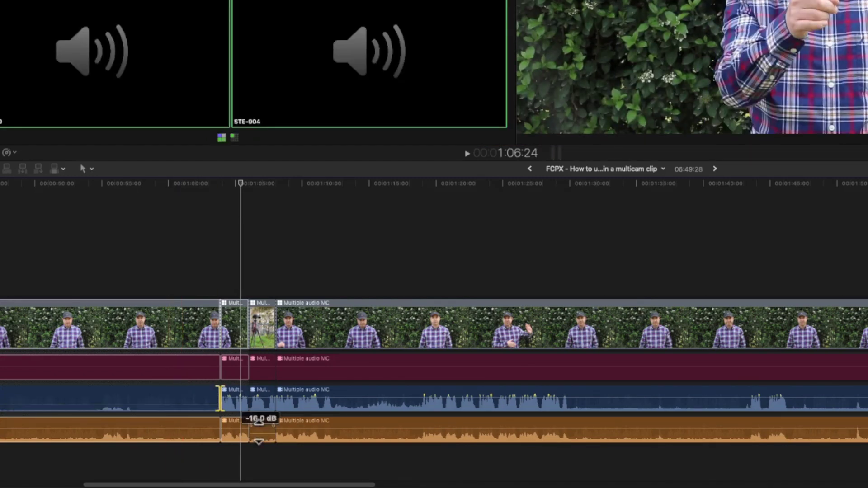
left_click(174, 394)
key("v")
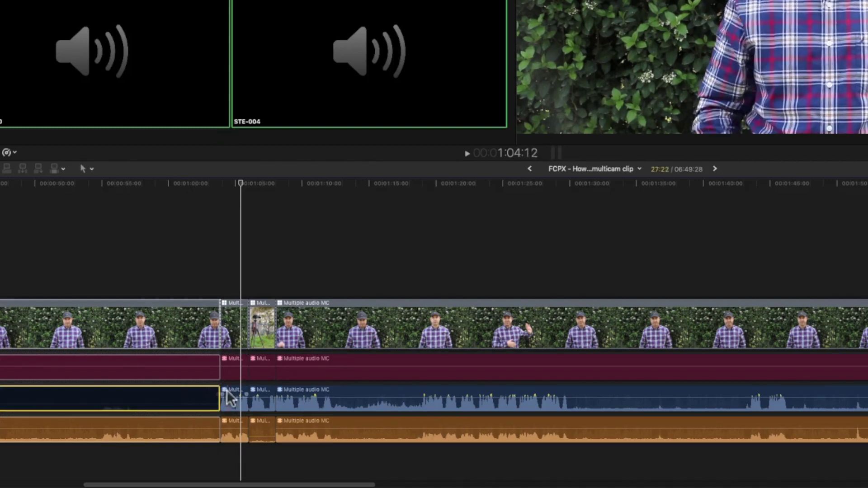
left_click_drag(219, 397, 185, 397)
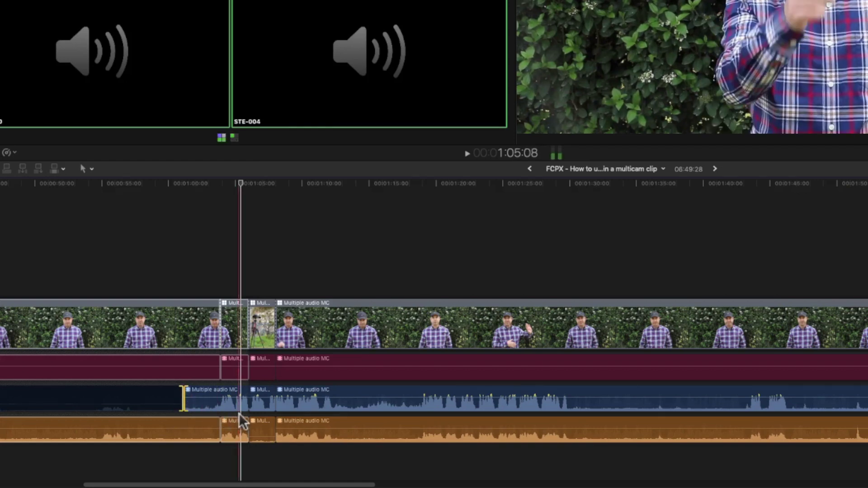
- Raise the ambient audio volume over a range-selected section of the Ambient lane
key("r")
left_click_drag(408, 431, 605, 423)
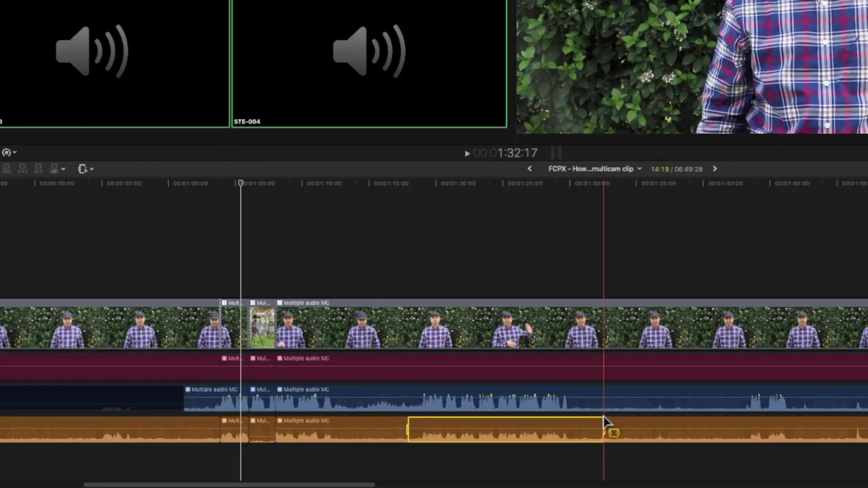
left_click_drag(527, 428, 526, 425)
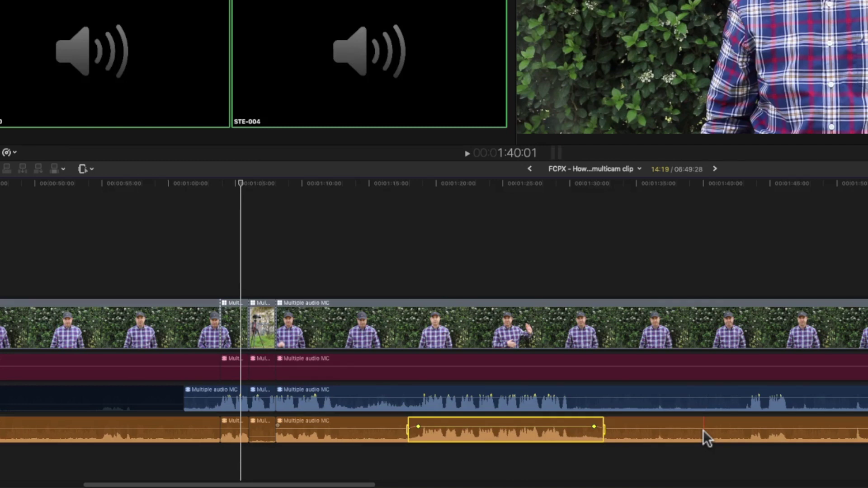
- Zoom in on the short tripod-shot clip and slip its content
key("a")
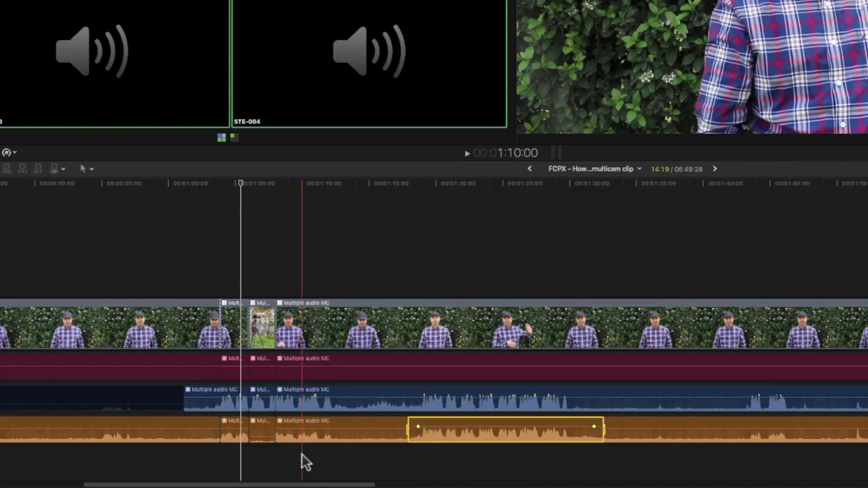
key("super+equal")
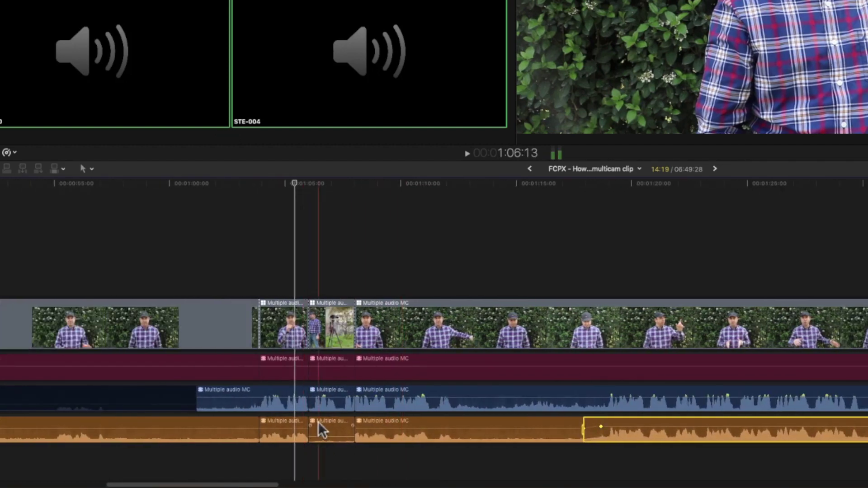
mouse_move(328, 419)
left_mouse_down()
mouse_move(343, 421)
mouse_move(329, 423)
left_mouse_up()
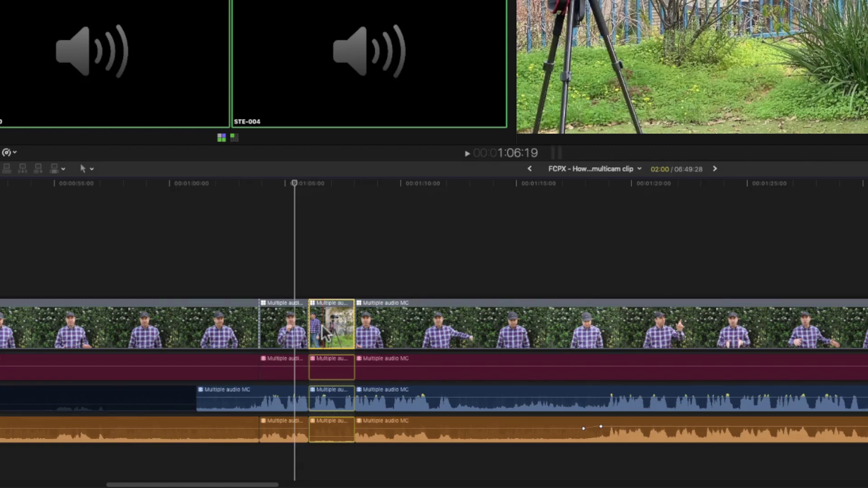
key("t")
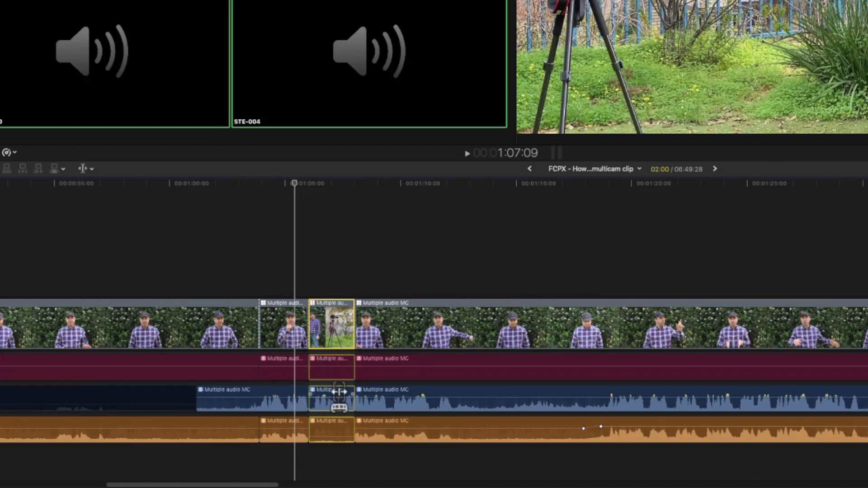
left_click_drag(340, 392, 327, 393)
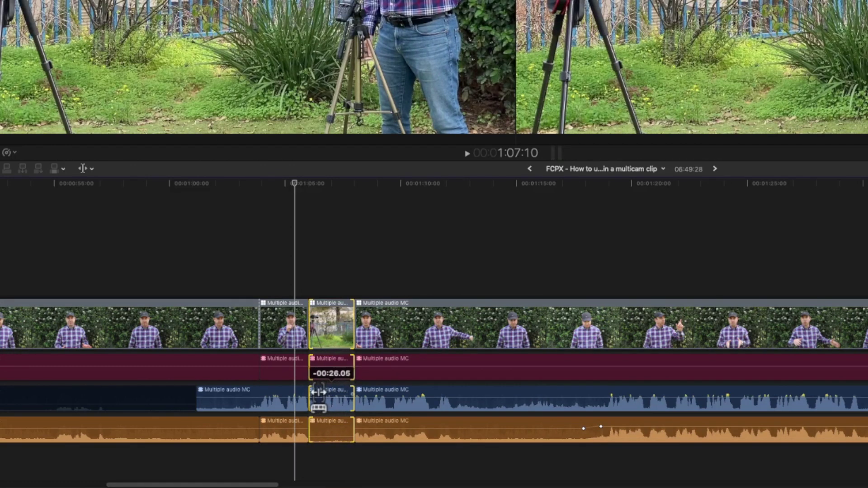
left_click_drag(327, 397, 310, 397)
left_click_drag(330, 427, 319, 434)
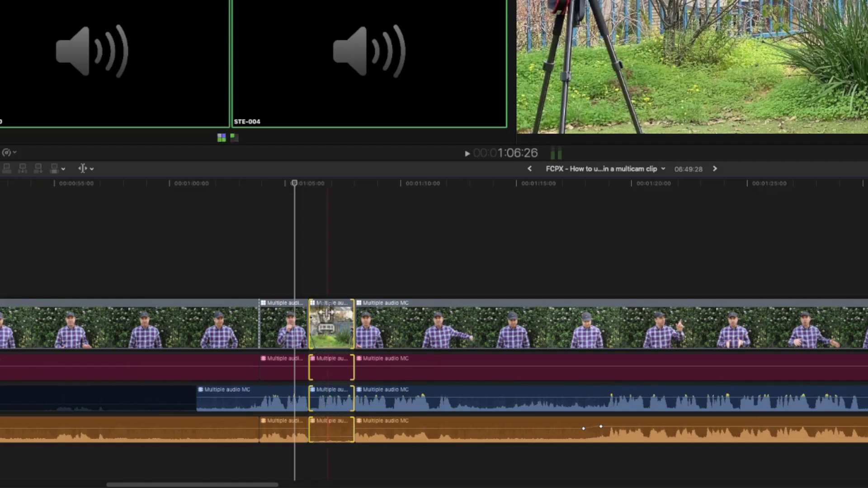
- Undo the slip and move the short wide-shot clip later with the Position tool
key("super+z")
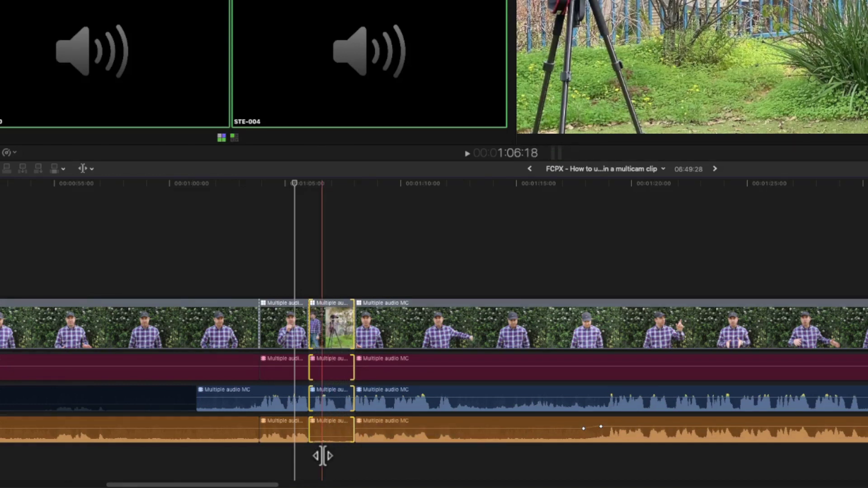
key("p")
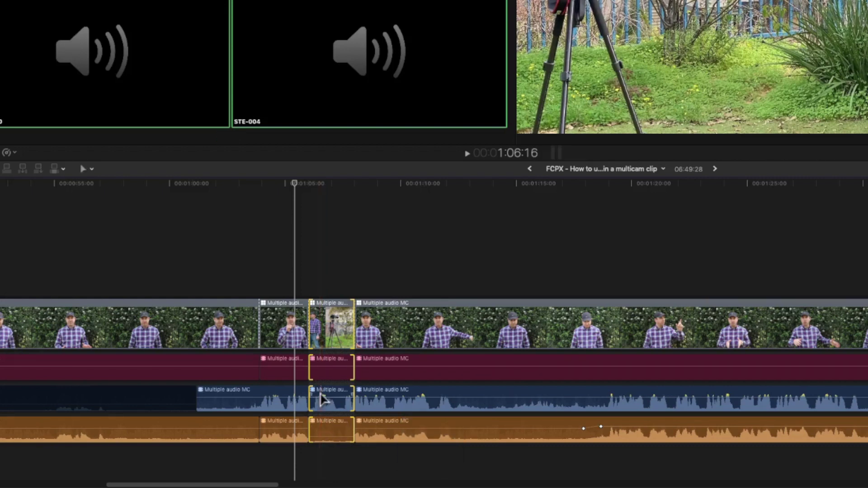
mouse_move(320, 397)
left_mouse_down()
mouse_move(339, 399)
mouse_move(323, 400)
left_mouse_up()
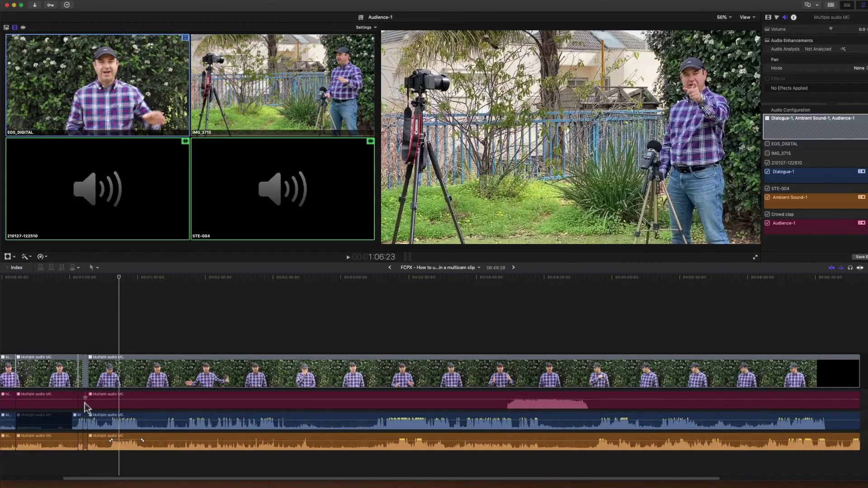
- Delete the crowd lane section and trim the Audience clip to start just before the applause
left_click(86, 406)
key("Delete")
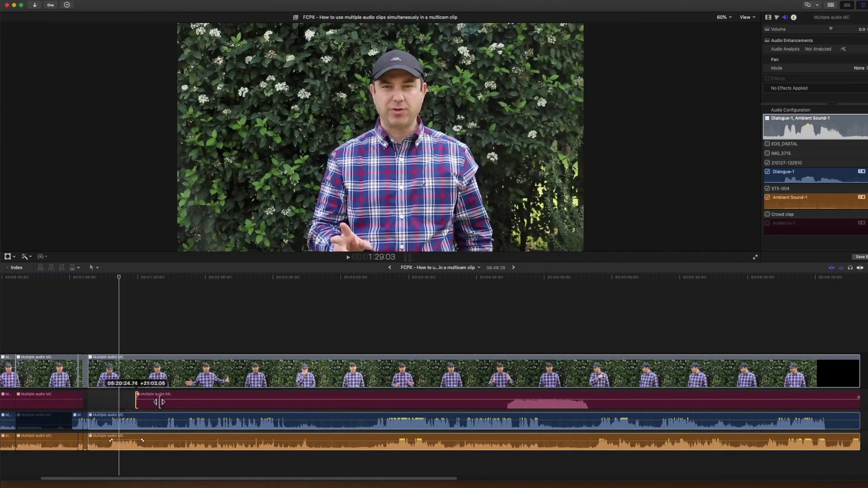
left_click_drag(85, 407, 504, 400)
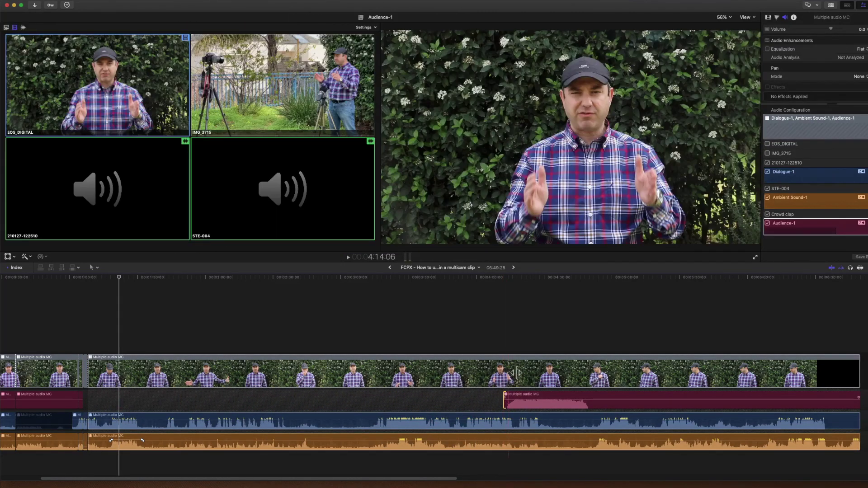
key("super+shift+7")
- In the Angle Editor, move the Crowd Applause and Cheer clip earlier
double_click(521, 372)
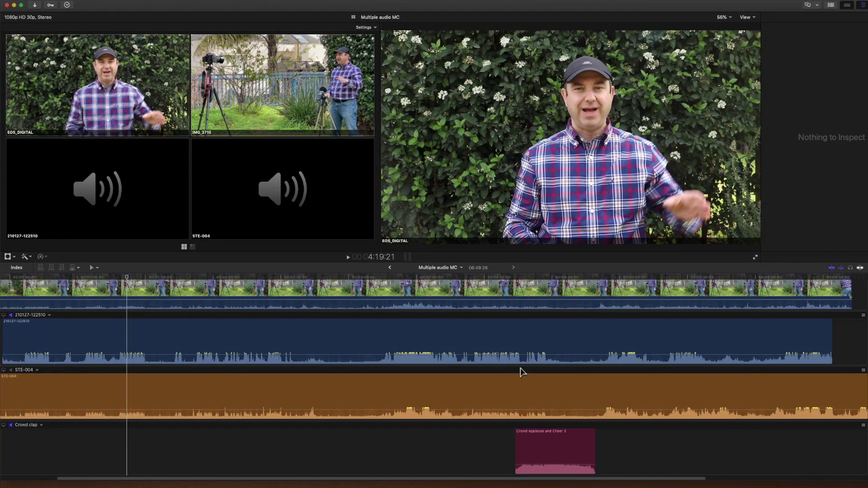
left_click(550, 440)
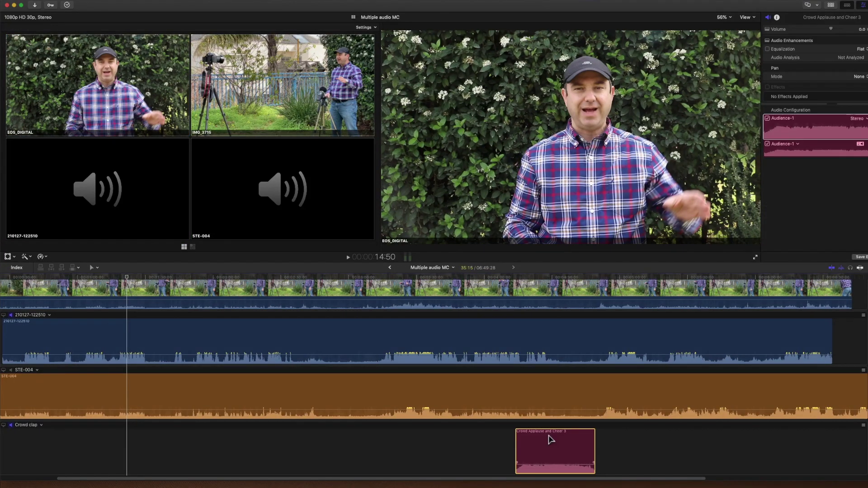
mouse_move(543, 440)
left_mouse_down()
mouse_move(460, 452)
mouse_move(305, 438)
left_mouse_up()
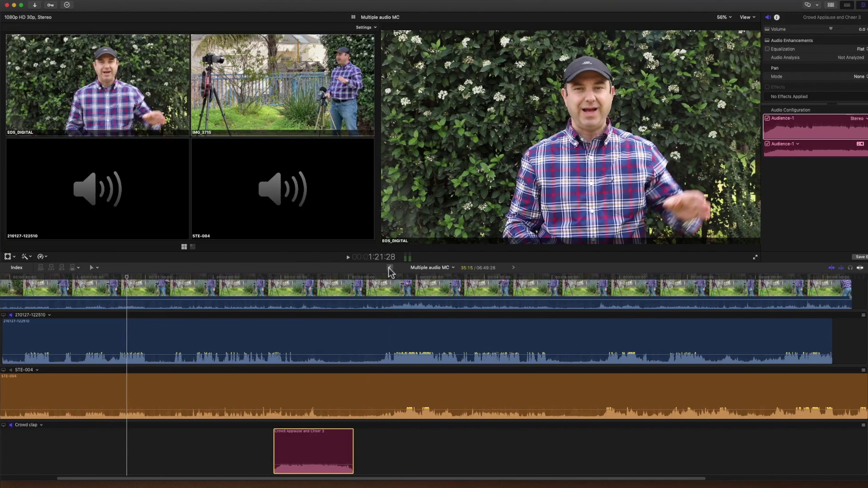
- Back in the project, extend the Audience clip's start earlier to cover the applause
left_click(388, 268)
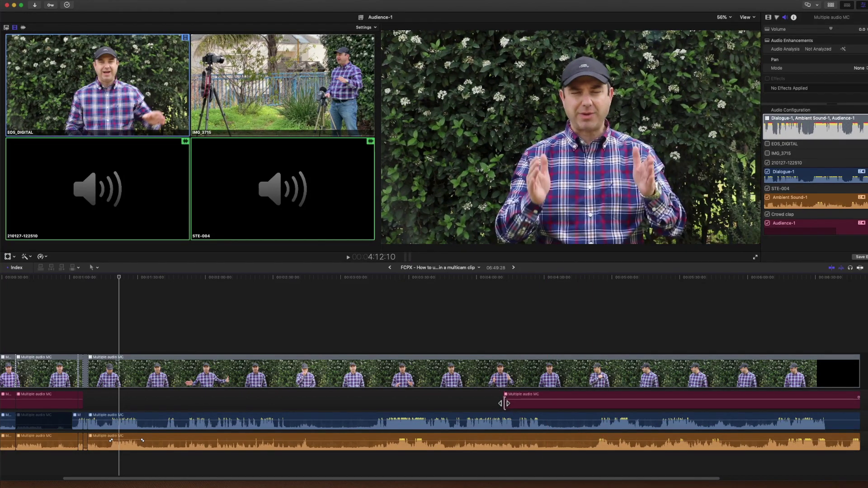
key("shift+super+7")
left_click_drag(502, 401, 211, 396)
key("shift+super+7")
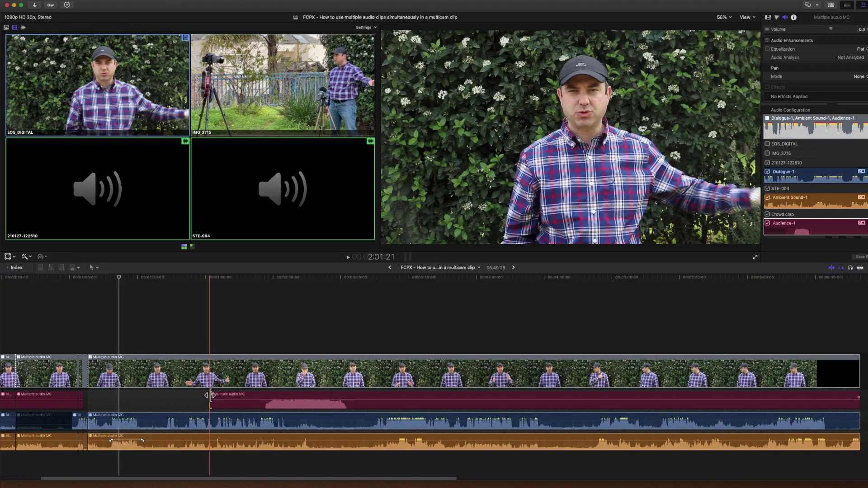
- Undo three times, reverting the applause move and both Audience trims
key("super+z")
key("super+z")
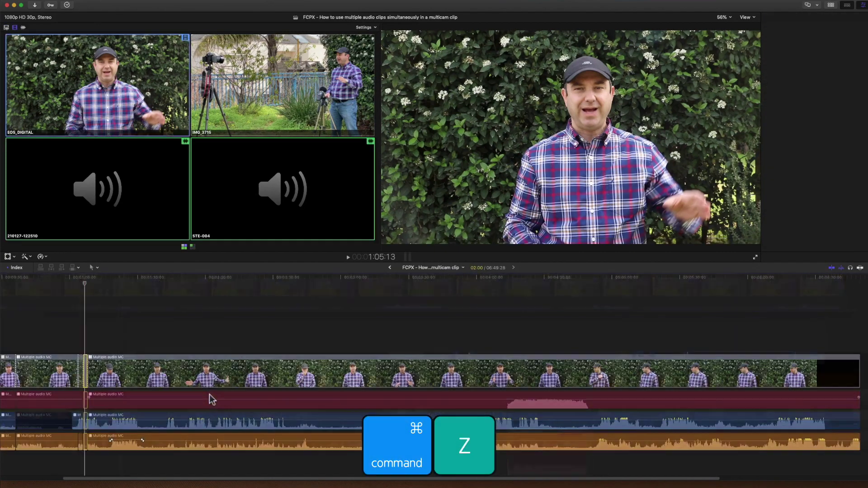
key("super+z")
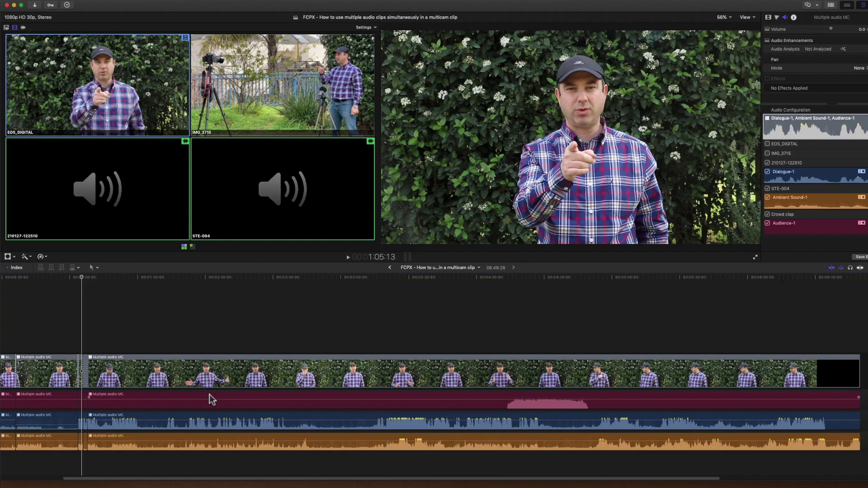
key("super+z")
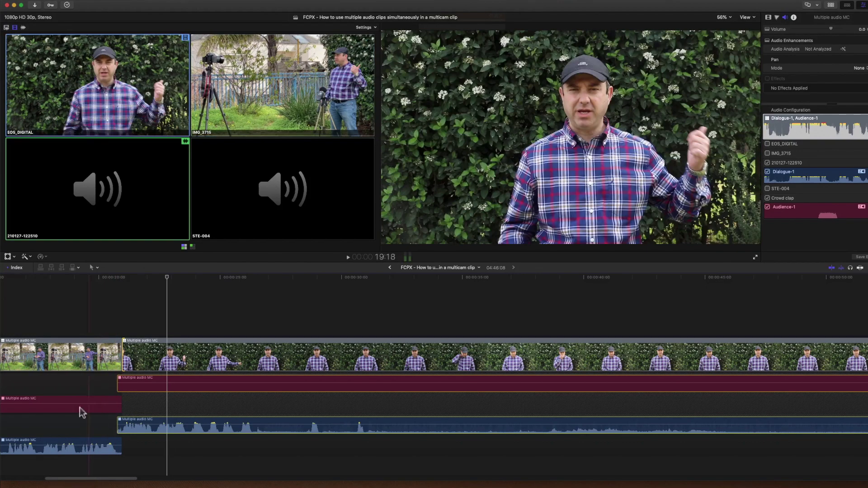
- Extend the later Dialogue clip to begin slightly before the video cut
left_click_drag(117, 420, 97, 420)
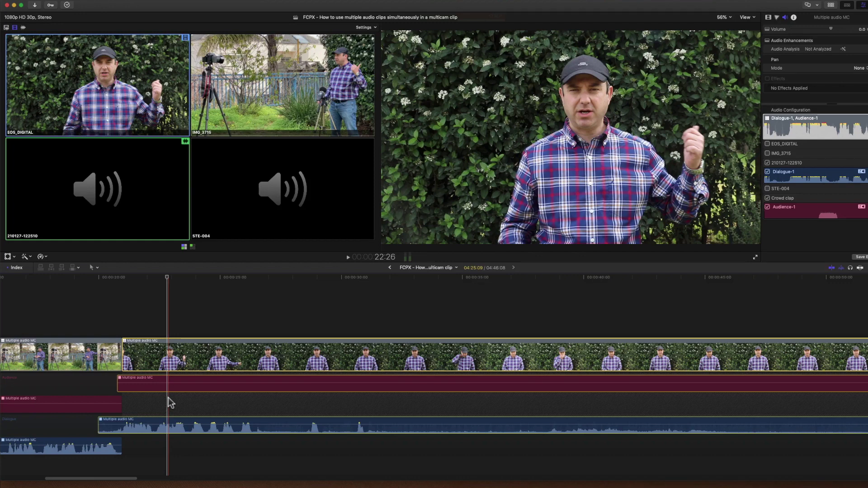
left_click(101, 428)
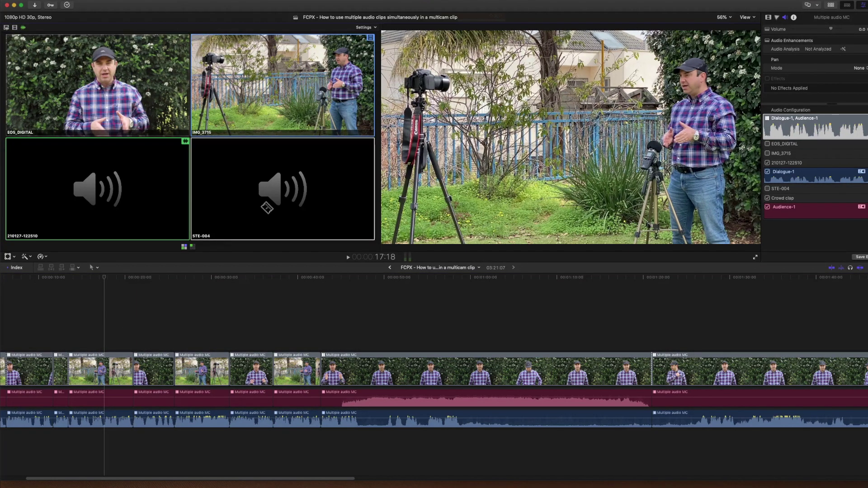
- Place the STE-004 angle's audio only as a connected clip beneath the wide shot
key("alt+super")
mouse_move(262, 212)
left_mouse_down()
mouse_move(130, 435)
mouse_move(175, 431)
left_mouse_up()
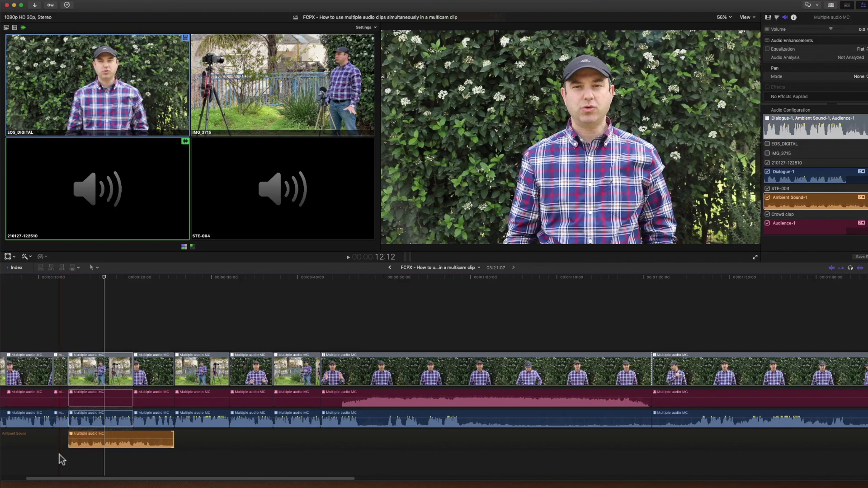
key("space")
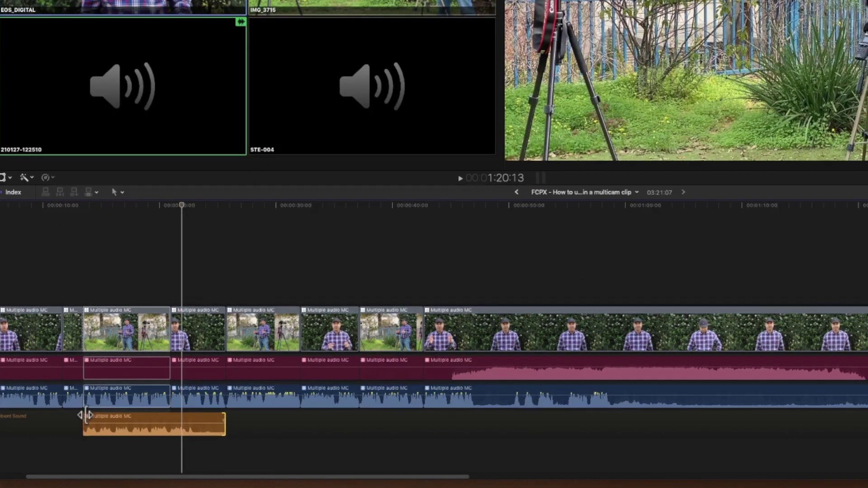
- Trim the start of the orange ambient clip so it begins later
mouse_move(86, 416)
left_mouse_down()
mouse_move(113, 417)
mouse_move(122, 427)
left_mouse_up()
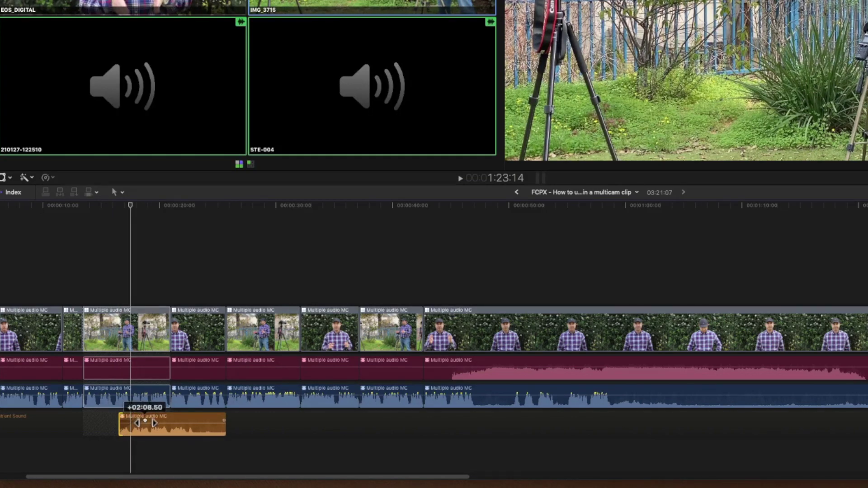
left_click_drag(145, 422, 95, 462)
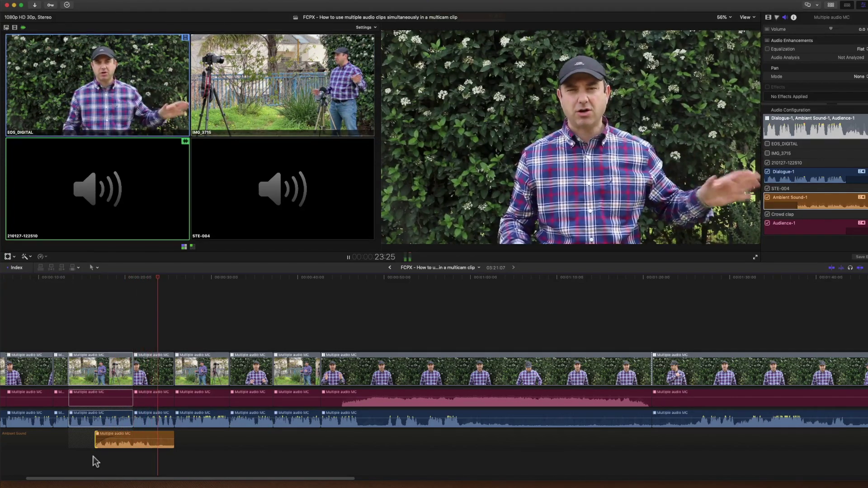
left_click(123, 466)
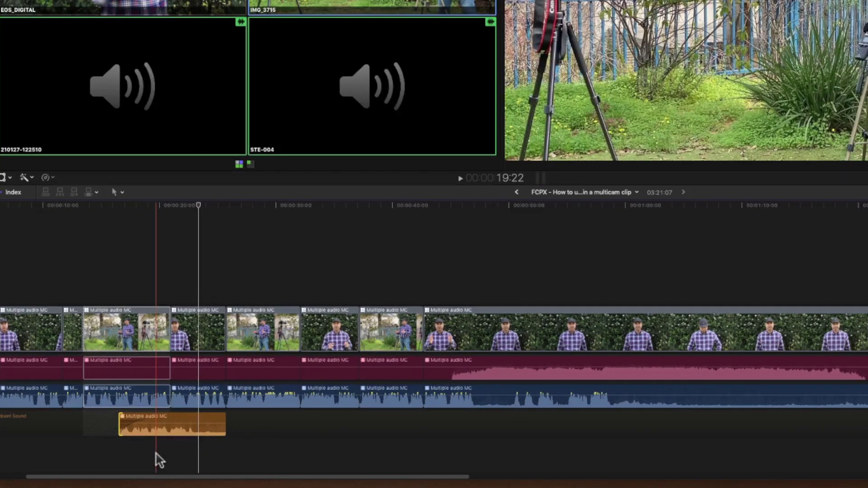
- End the ambient clip at the cut, then enable and trim STE-004 audio on the next multicam clip
left_click_drag(225, 424, 166, 418)
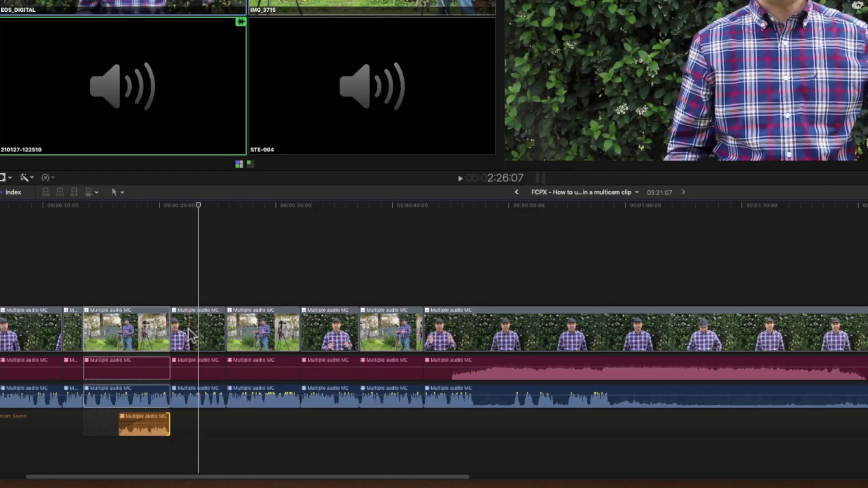
mouse_move(168, 333)
left_mouse_down()
mouse_move(209, 339)
mouse_move(203, 336)
left_mouse_up()
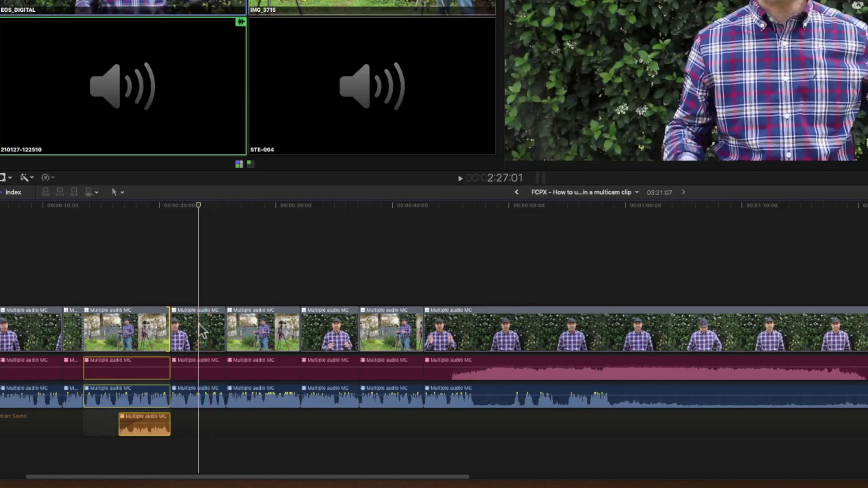
left_click(200, 332)
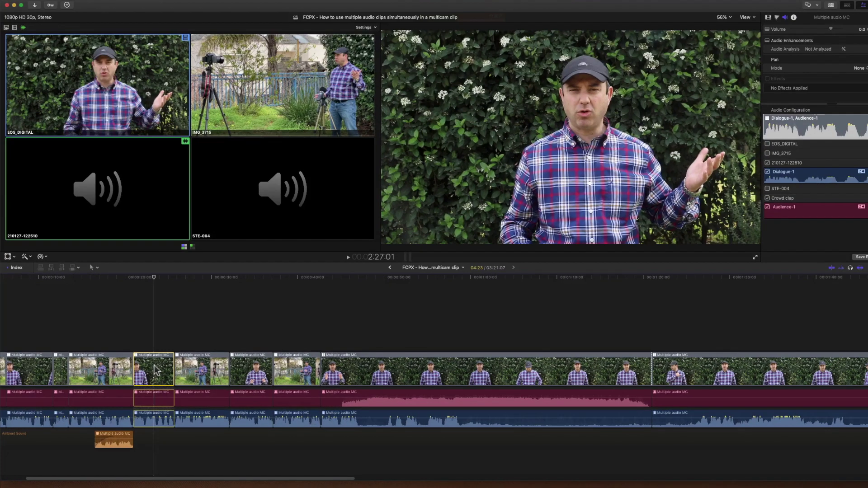
left_click(242, 209, "alt+super")
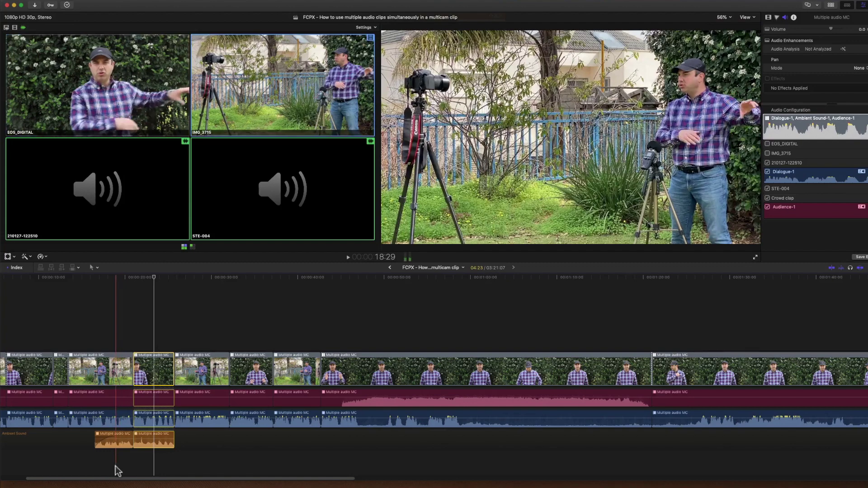
key("space")
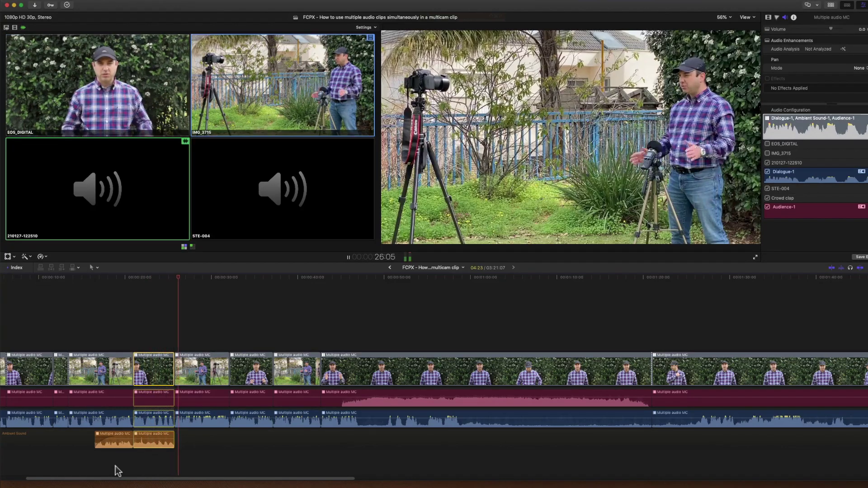
key("space")
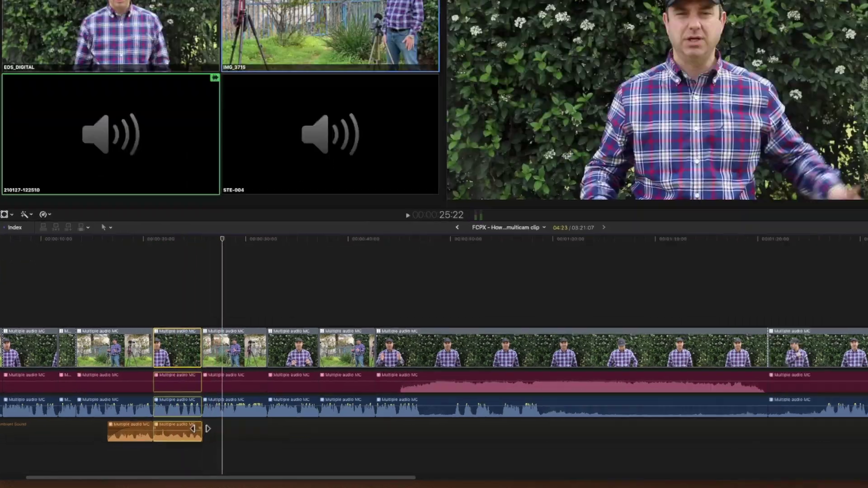
left_click_drag(175, 441, 170, 435)
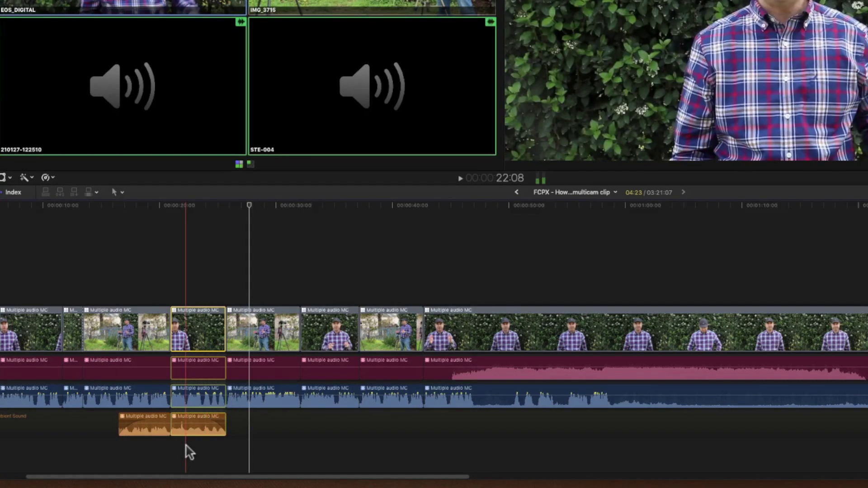
- Add two volume keyframes on the crowd audio and fade it down to -∞ dB
left_click(238, 461)
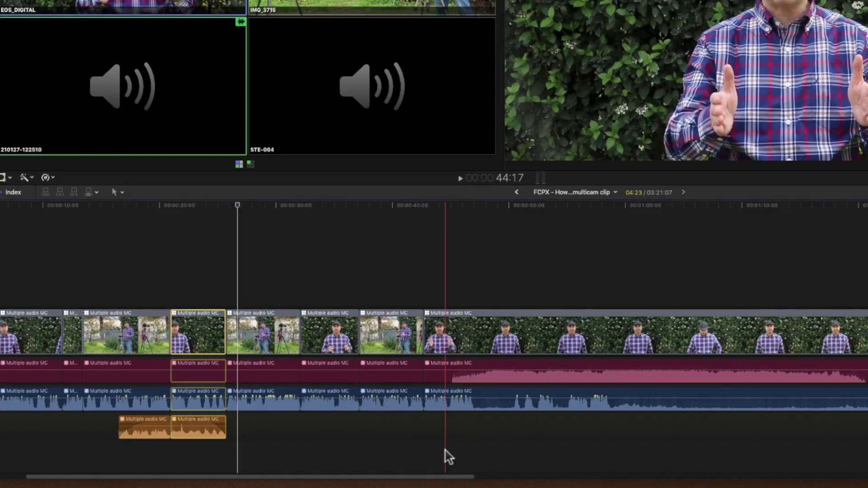
key("space")
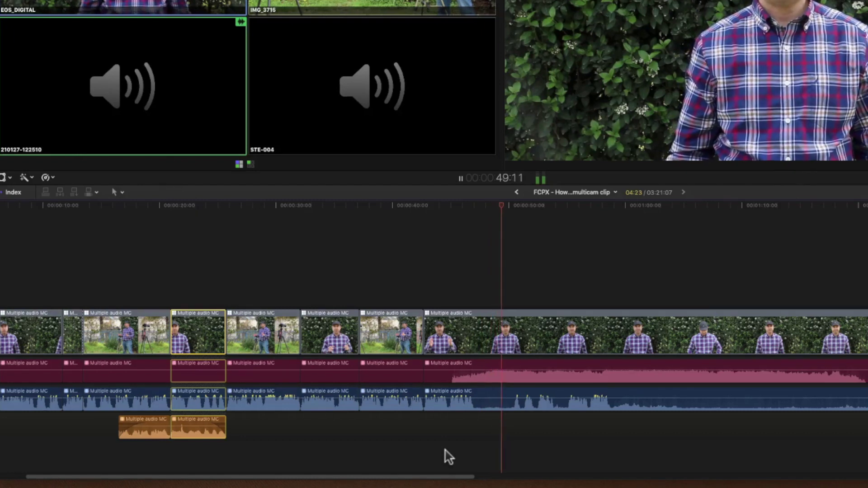
key("space")
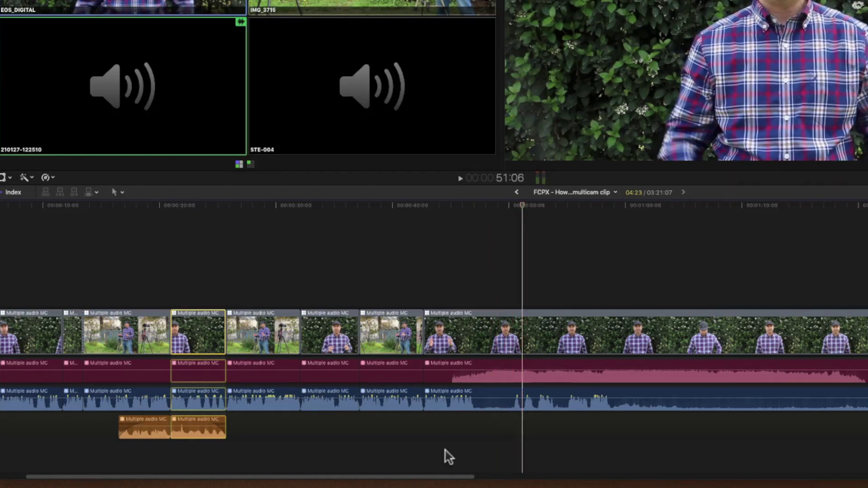
left_click(477, 371, "alt")
left_click(498, 371, "alt")
left_click_drag(504, 375, 503, 380)
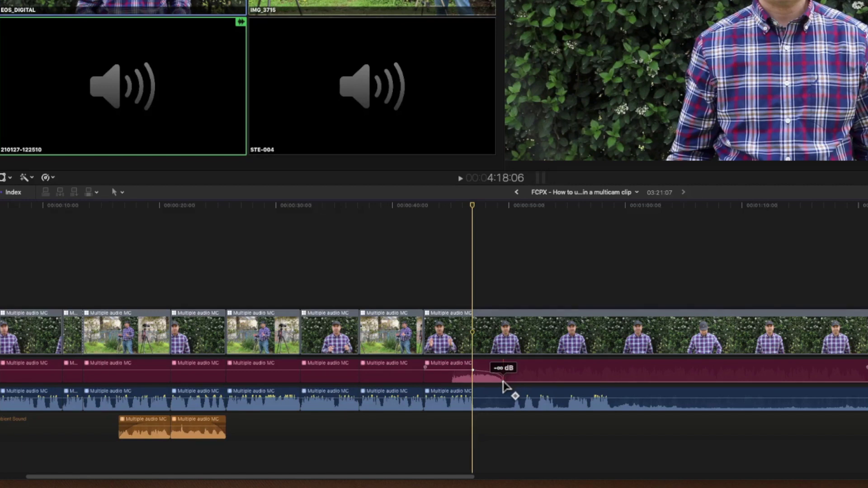
left_click_drag(503, 382, 484, 374)
key("shift")
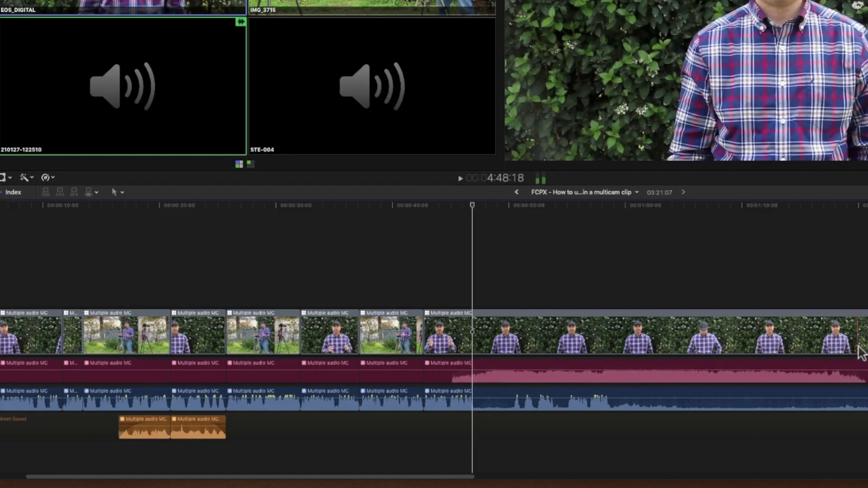
- Trim the crowd audio's end, give its fade an S-curve, and delete the leftover clip
mouse_move(865, 367)
left_mouse_down()
mouse_move(704, 364)
mouse_move(514, 382)
mouse_move(514, 367)
left_mouse_up()
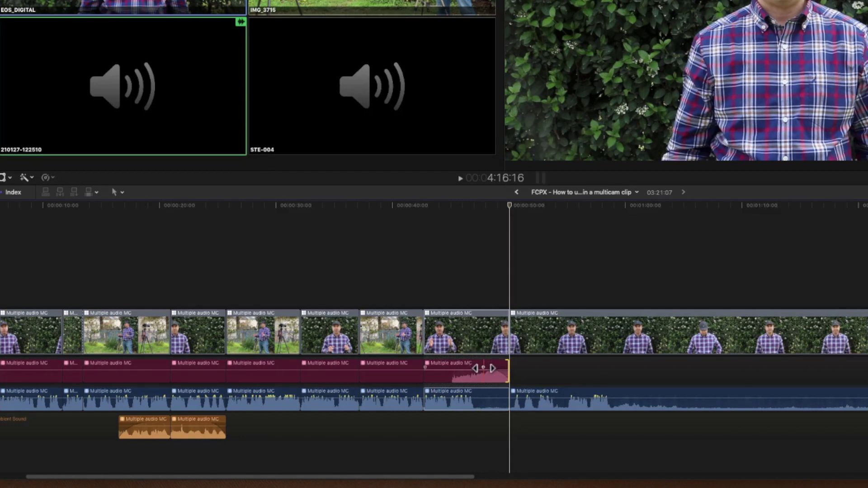
left_click(484, 373, "ctrl")
left_click(507, 397)
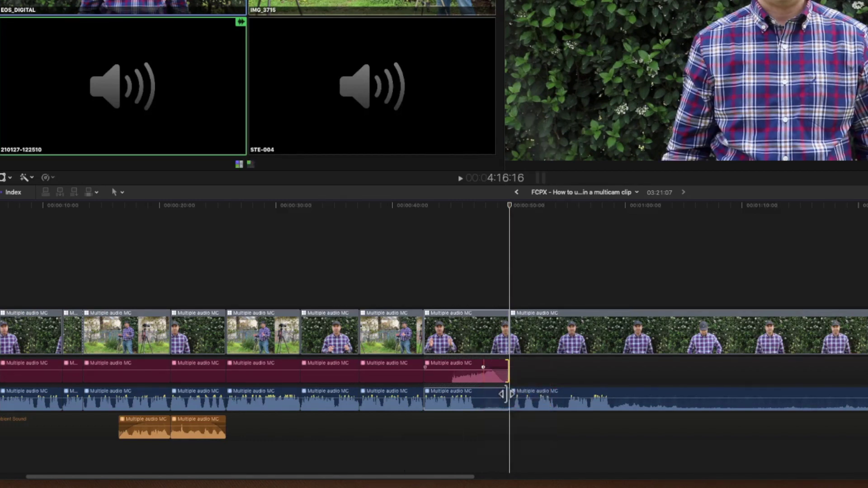
key("space")
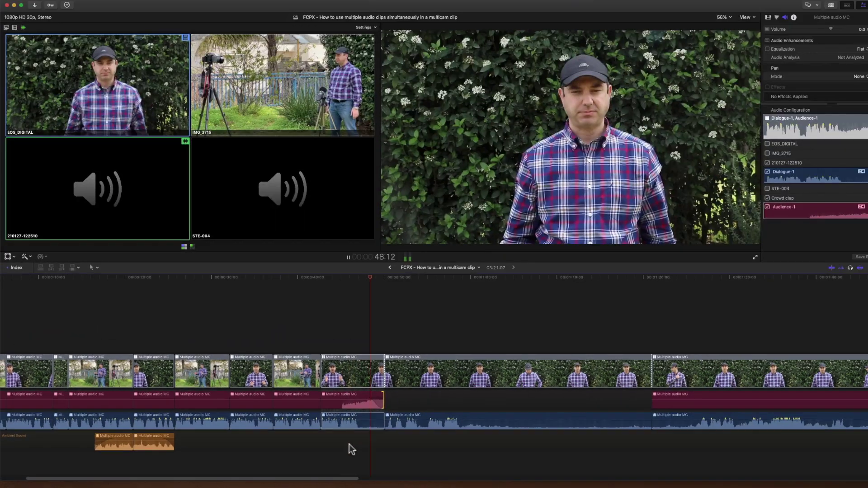
key("space")
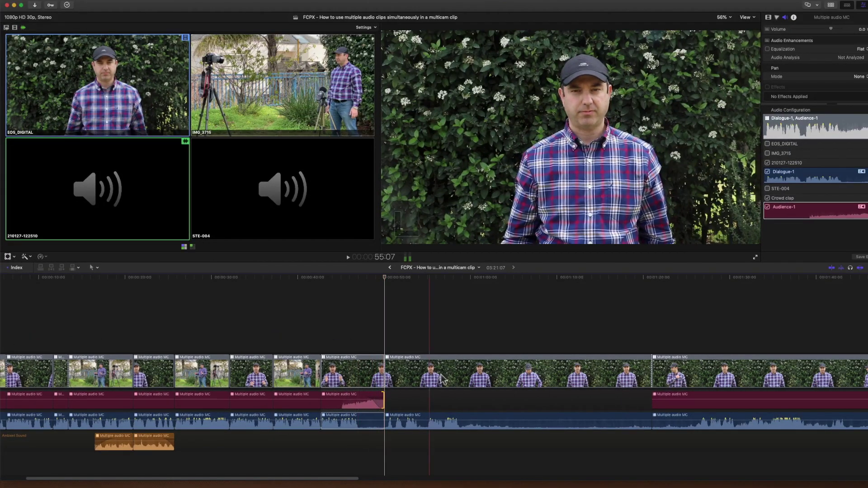
left_click(443, 381)
key("Delete")
- Enable the STE-004 ambient sound for the long presenter multicam clip
left_click(444, 382)
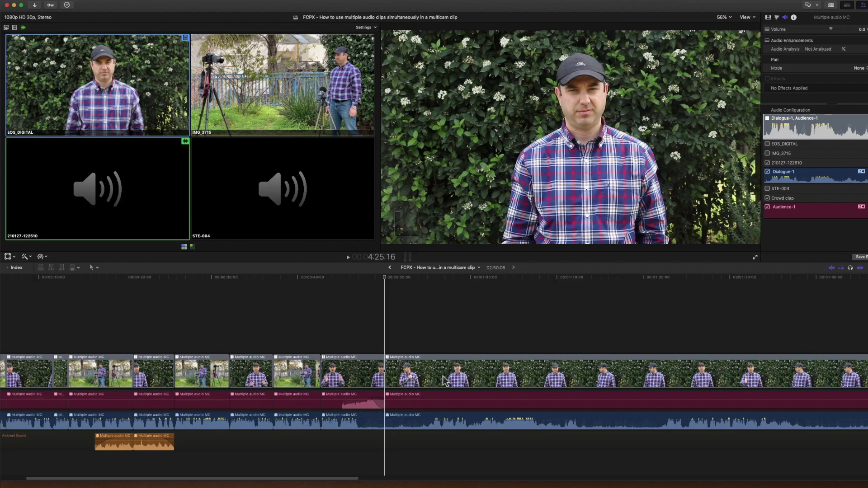
left_click(531, 370)
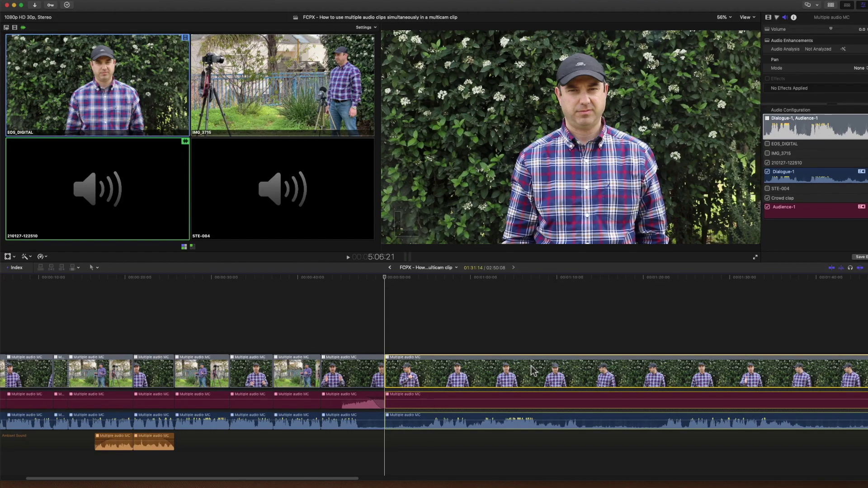
left_click(272, 225, "alt+super")
scroll(601, 473, "right", 10)
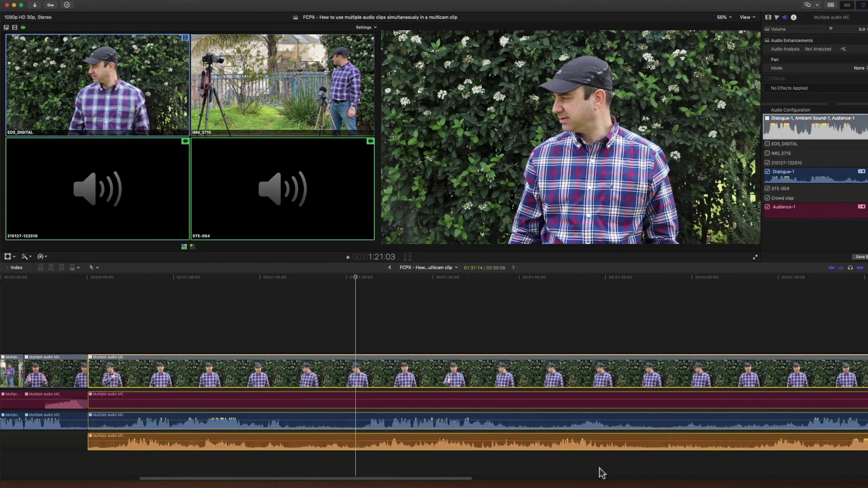
- Blade all lanes at two points around the two-minute mark
left_click(542, 466)
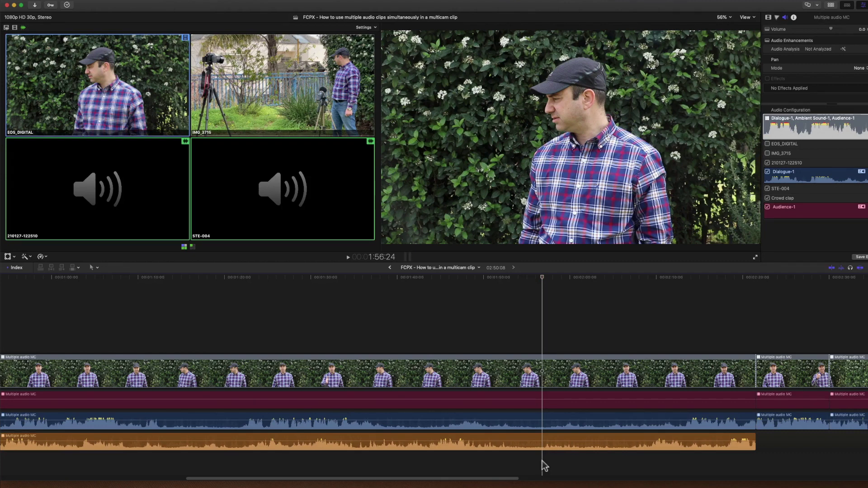
key("space")
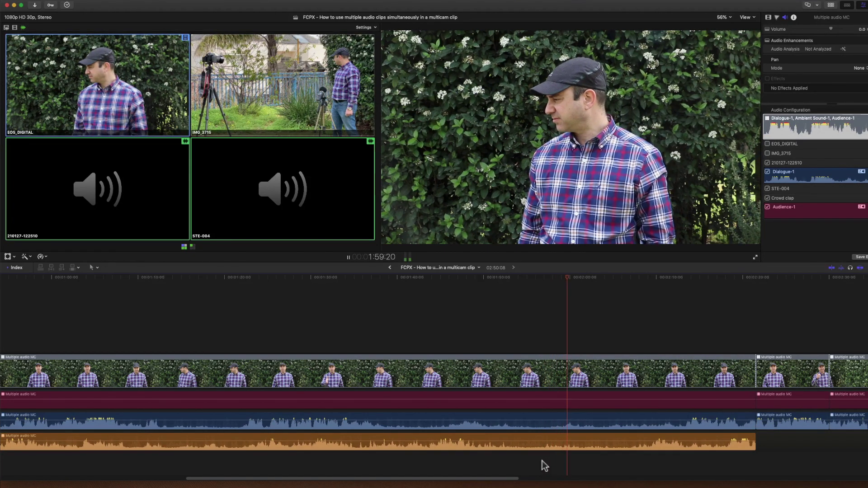
key("space")
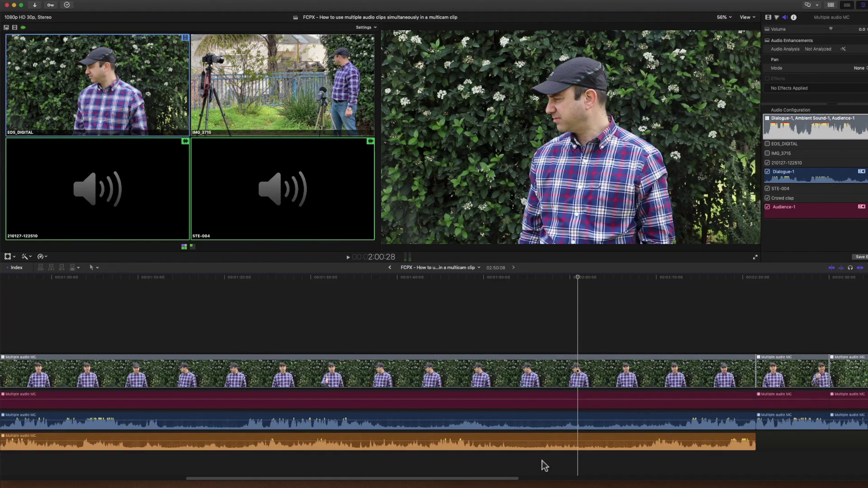
key("b")
left_click(542, 374)
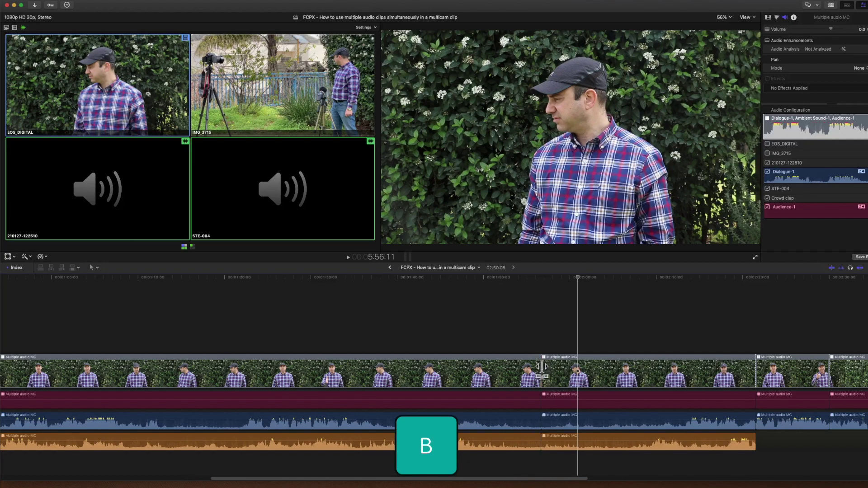
key("b")
left_click(622, 375)
- Detach the audio of the short middle section and select the detached clip
key("a")
left_click(591, 377)
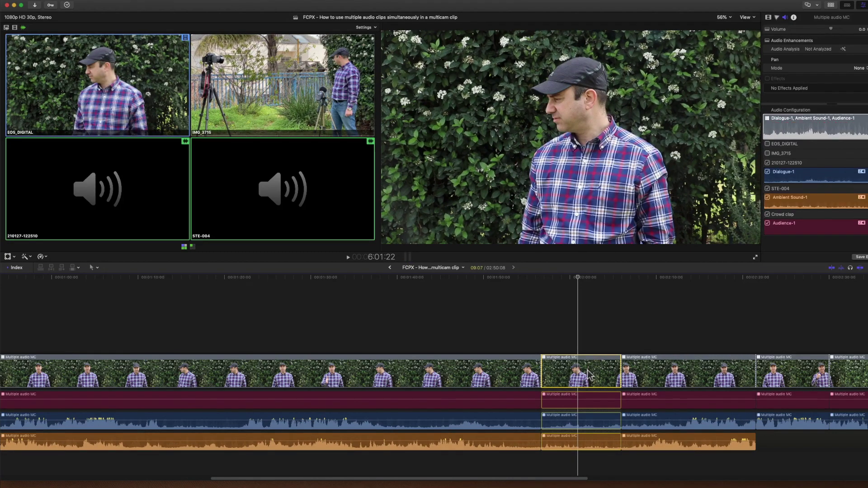
key("ctrl+shift+s")
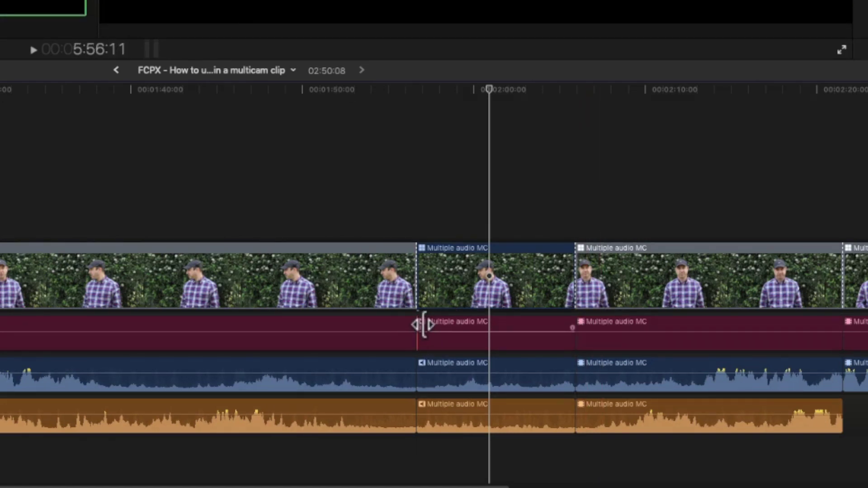
left_click(418, 339)
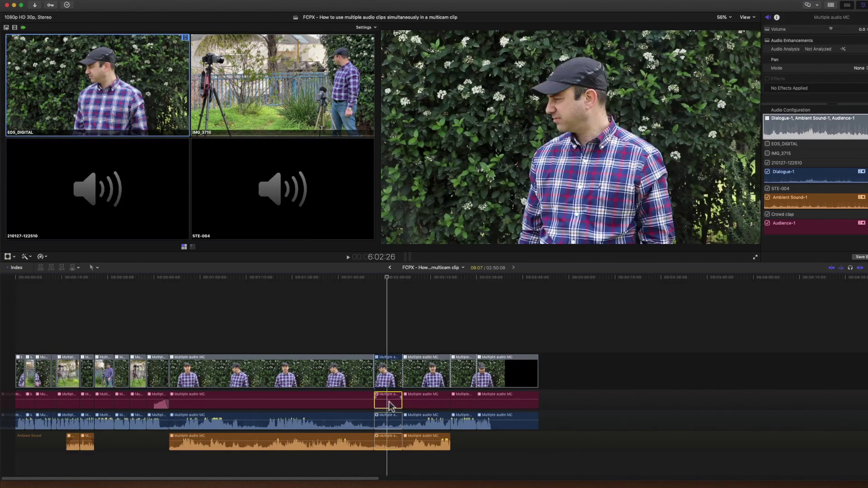
- Move detached ambient audio under the opening clips, delete the extra blue audio clips, and play back
left_click_drag(390, 405, 81, 425)
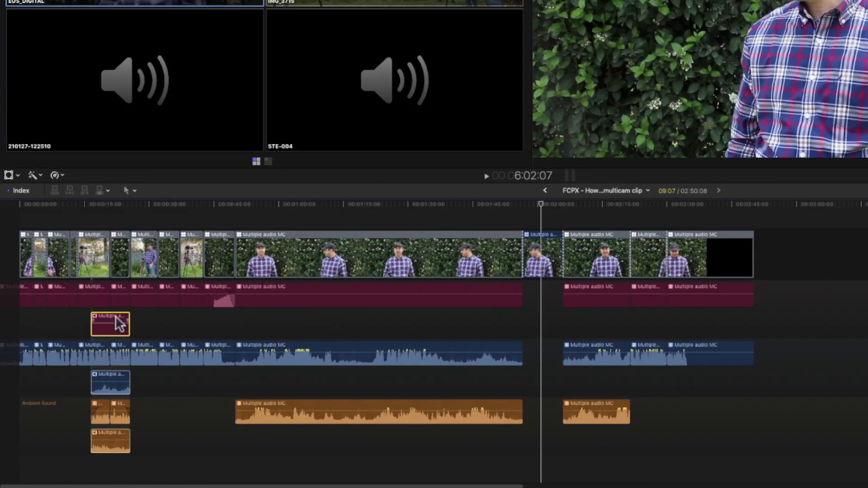
key("Delete")
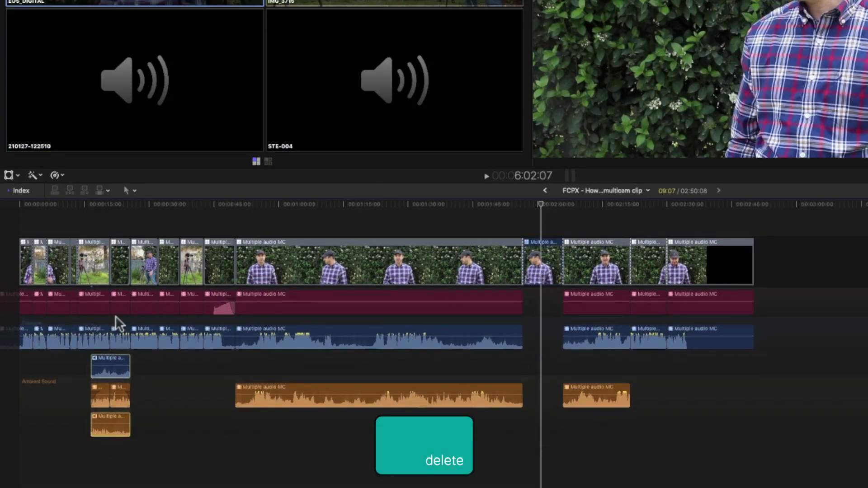
left_click(115, 356)
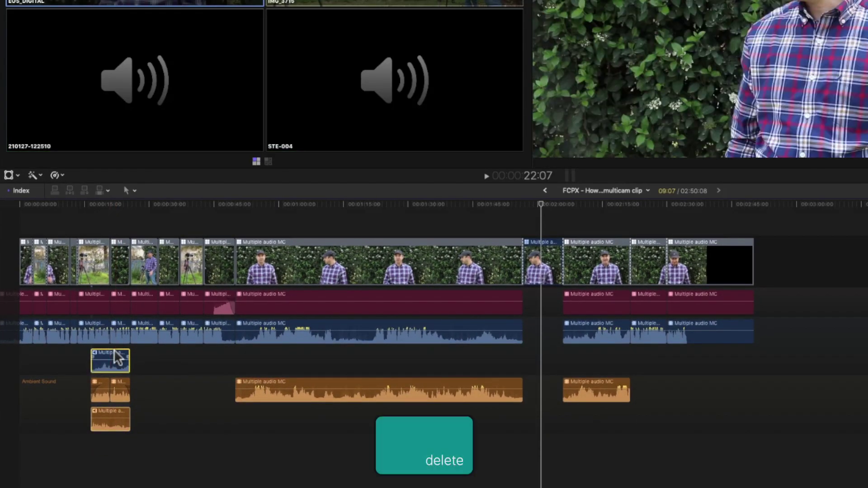
key("Delete")
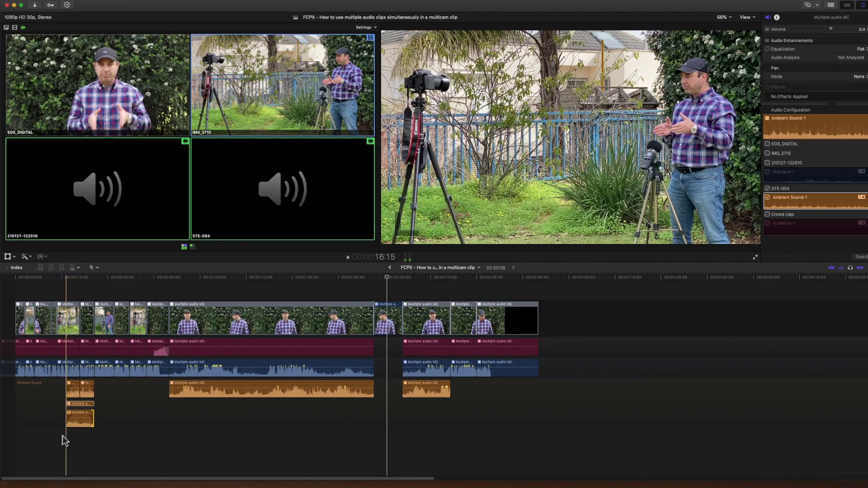
left_click(62, 437)
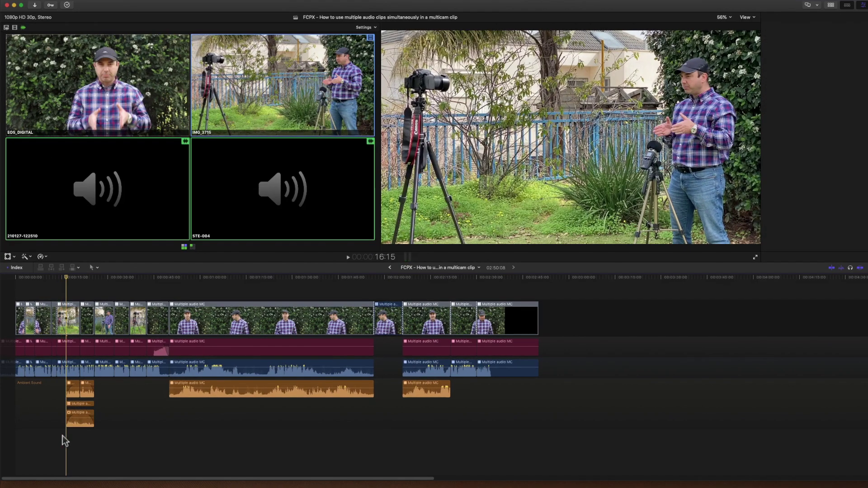
key("space")
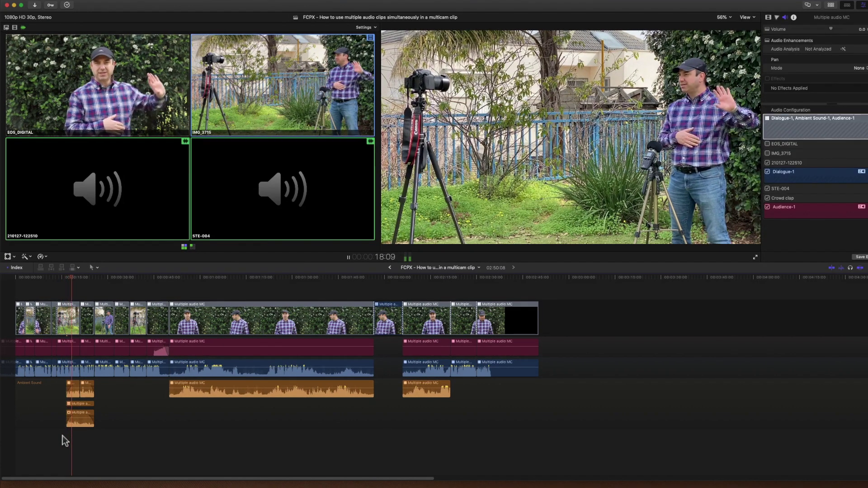